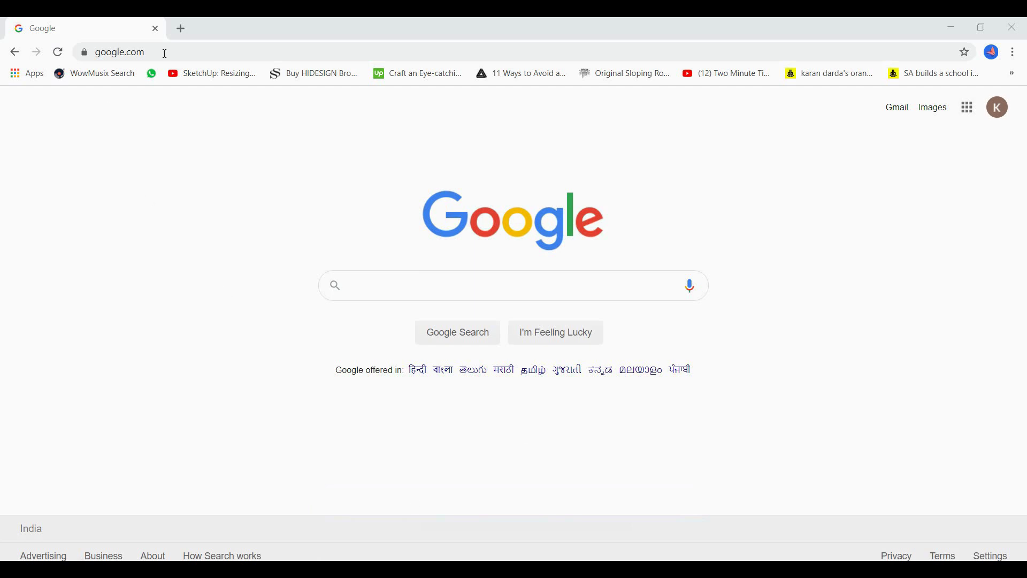
# Search Google for 'uan for employee' and open the UAN - EPFO result.
pyautogui.click(167, 53)
pyautogui.hotkey('ctrl', 'a')
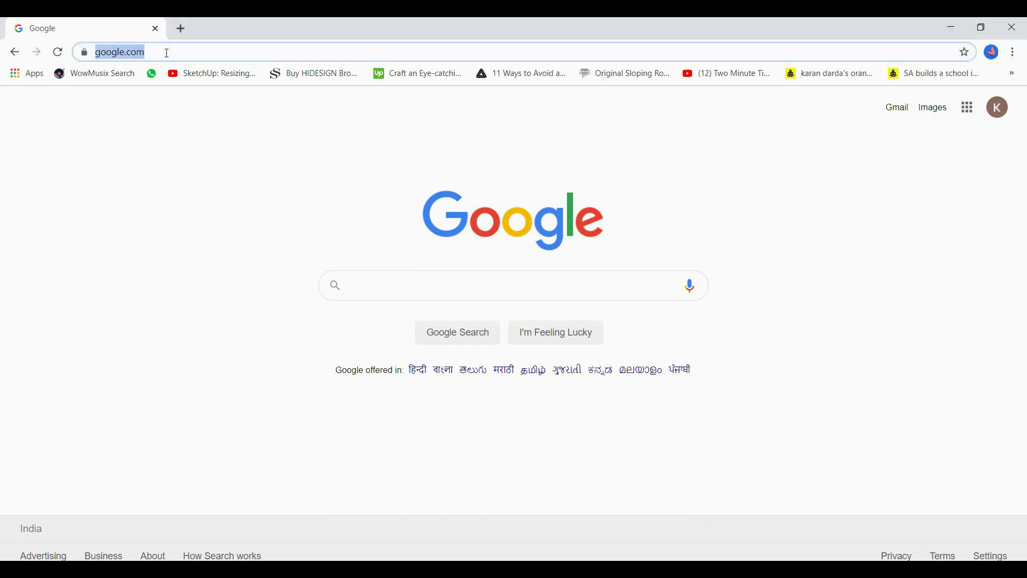
pyautogui.write('uan')
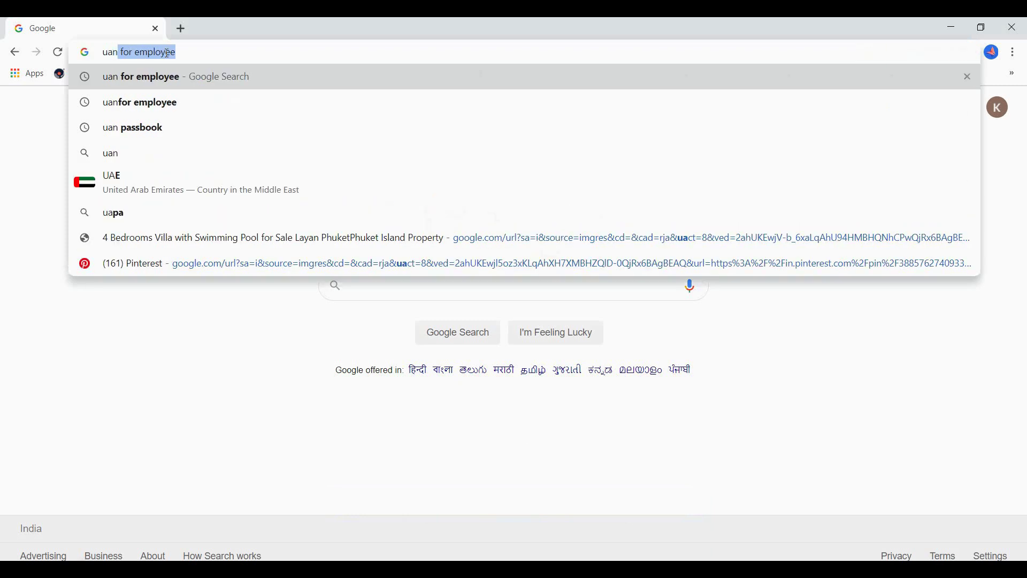
pyautogui.write(' f')
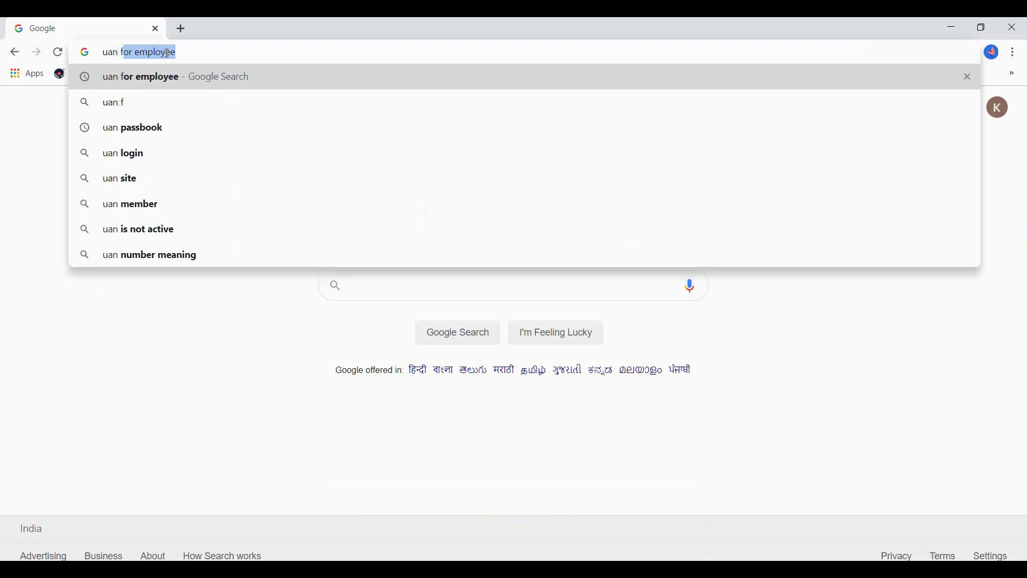
pyautogui.press('Return')
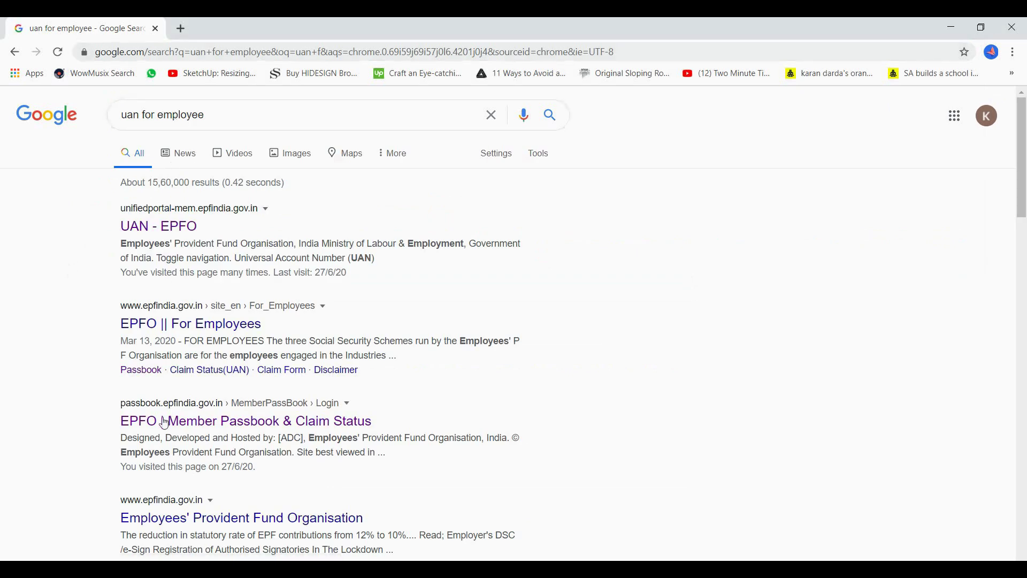
pyautogui.click(140, 236)
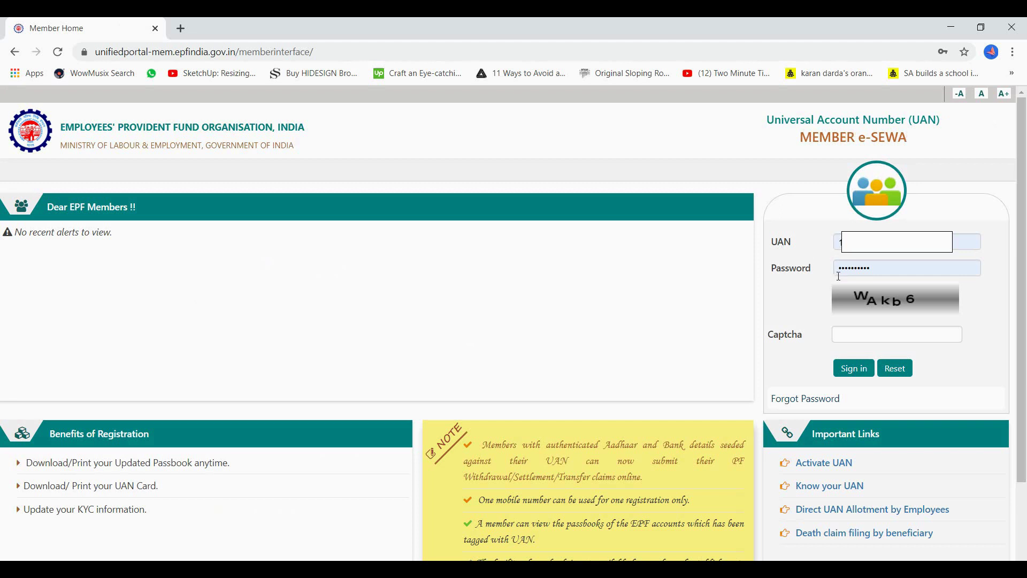
# Enter the mixed-case captcha and sign in to the EPFO member account.
pyautogui.click(844, 341)
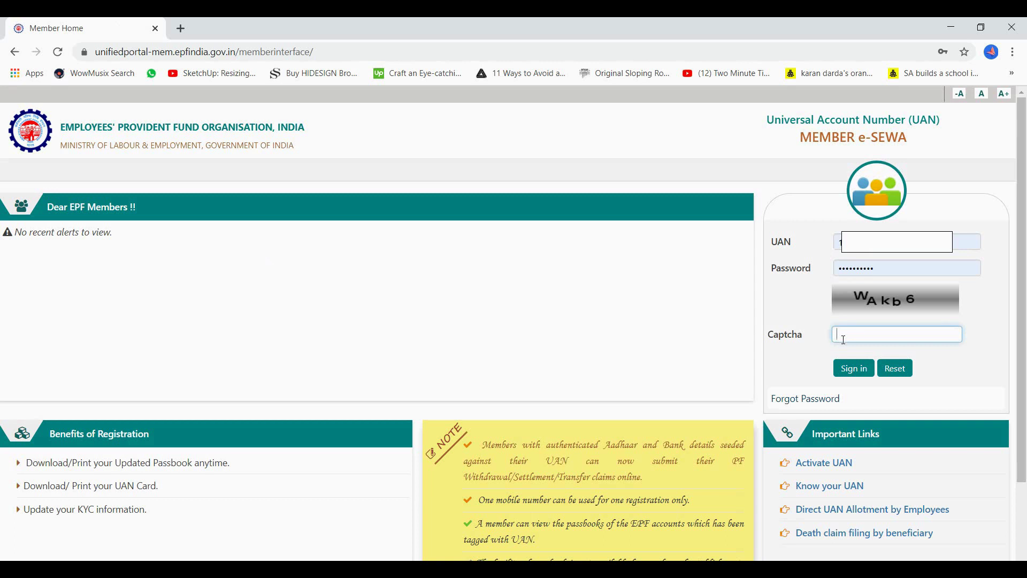
pyautogui.write('W')
pyautogui.press('capslock')
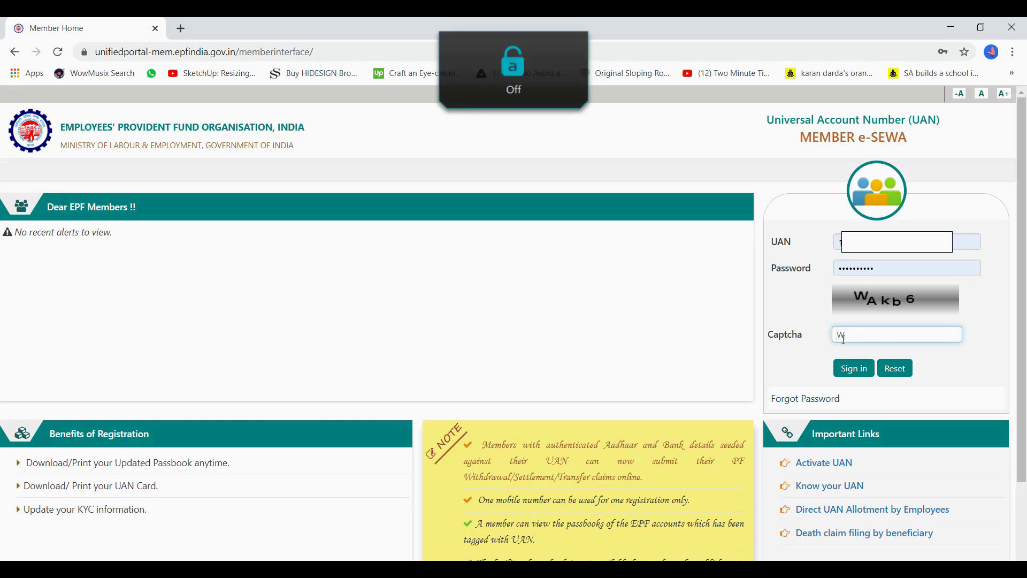
pyautogui.press('capslock')
pyautogui.write('A')
pyautogui.press('capslock')
pyautogui.write('kb')
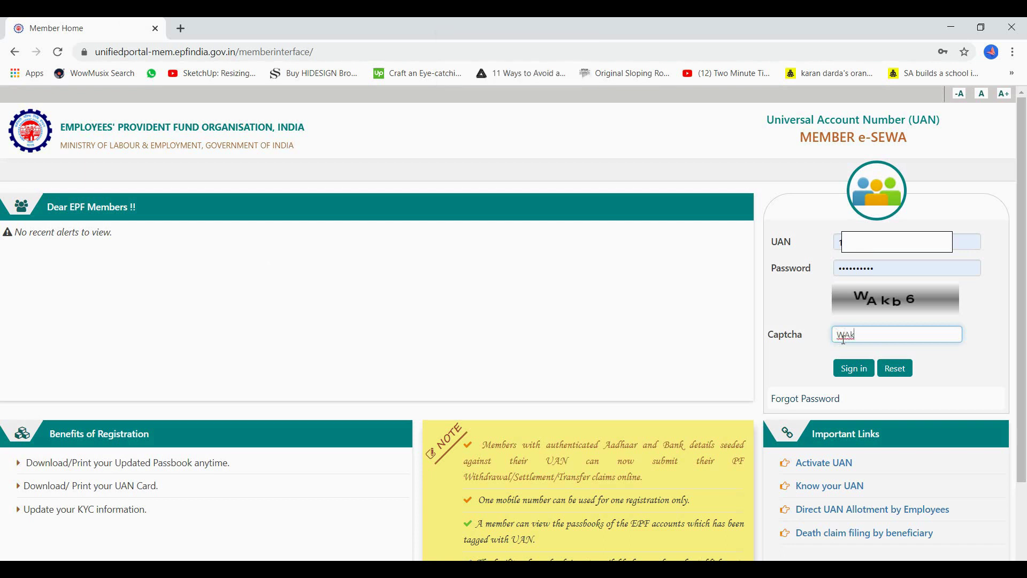
pyautogui.write('6')
pyautogui.click(847, 364)
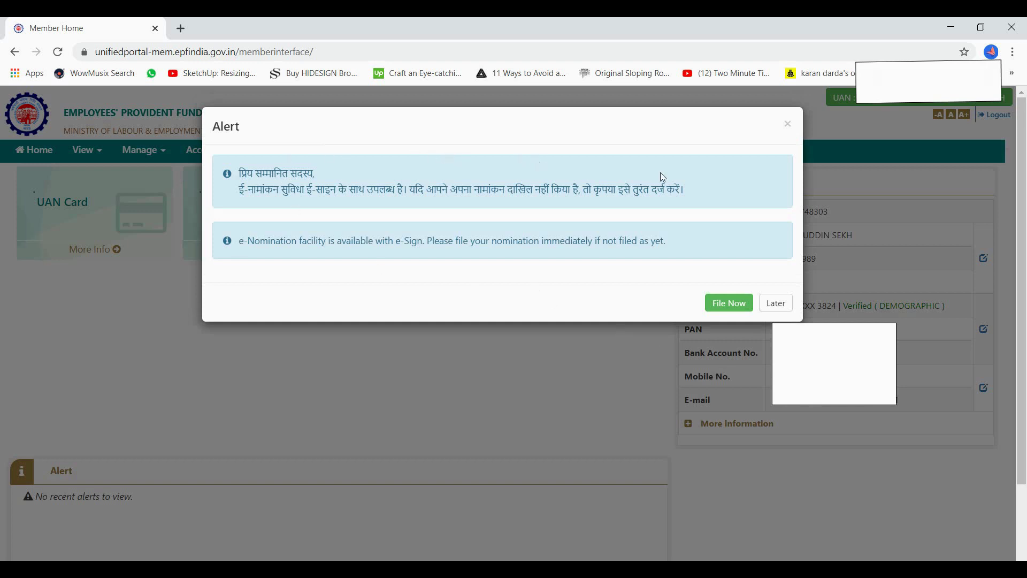
# Dismiss the e-Nomination alert and open Online Services' CLAIM (FORM-31,19,10C&10D) page.
pyautogui.click(789, 123)
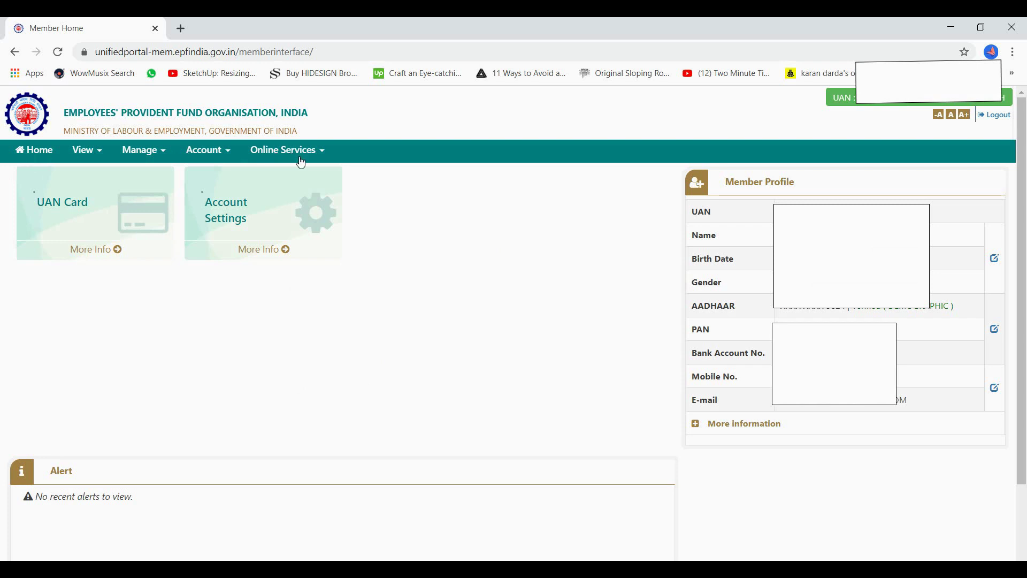
pyautogui.click(321, 155)
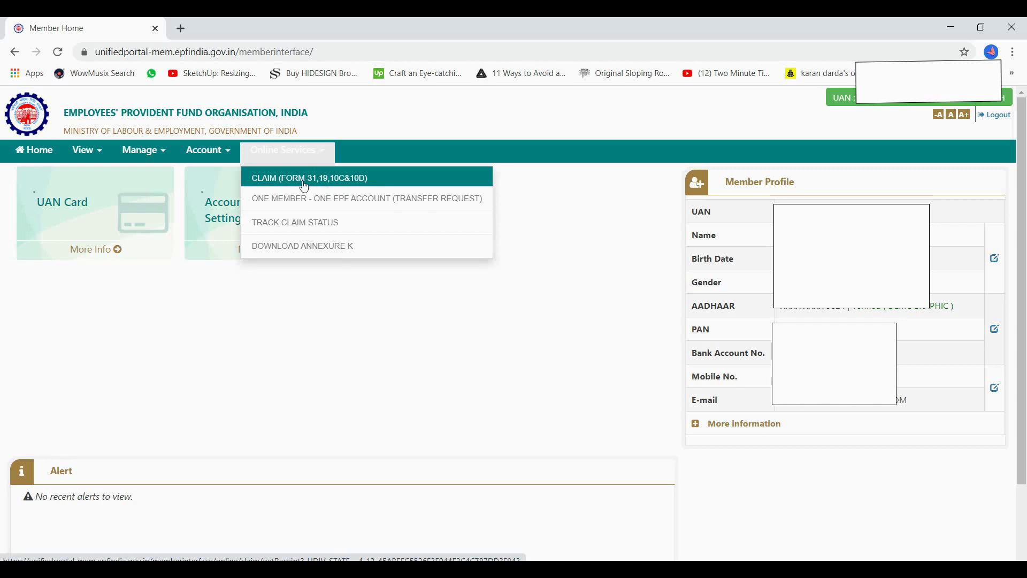
pyautogui.click(303, 182)
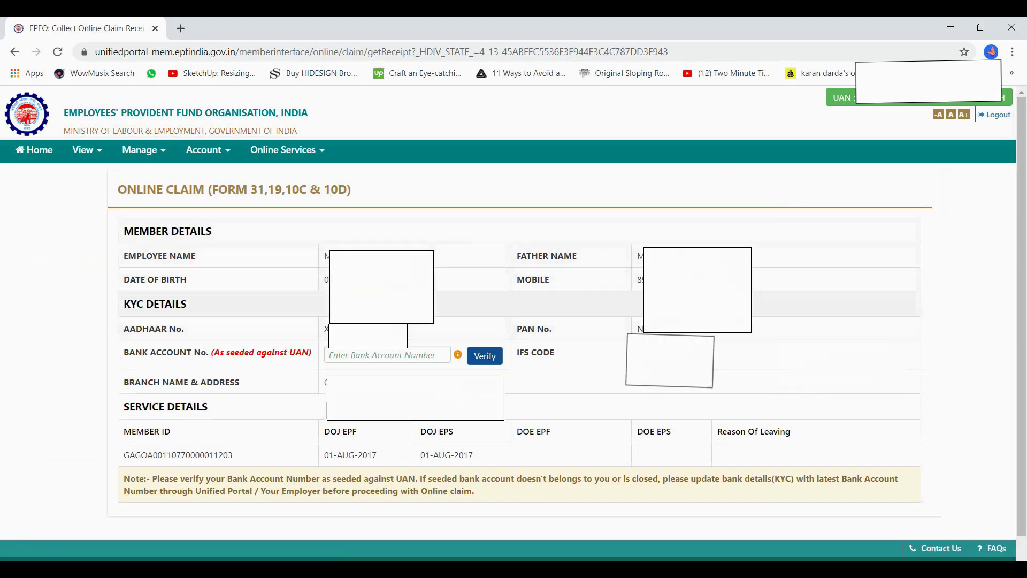
pyautogui.click(380, 358)
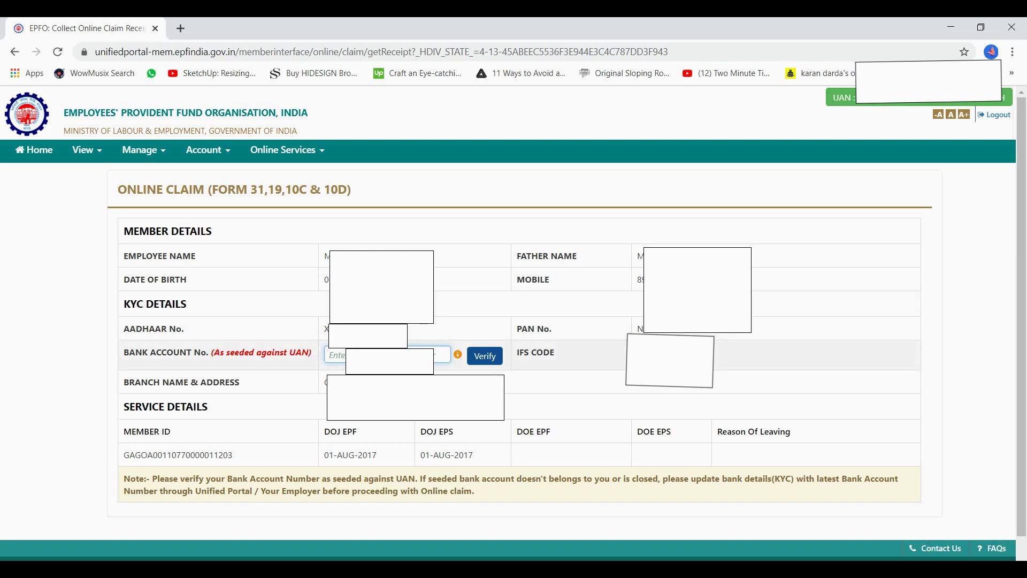
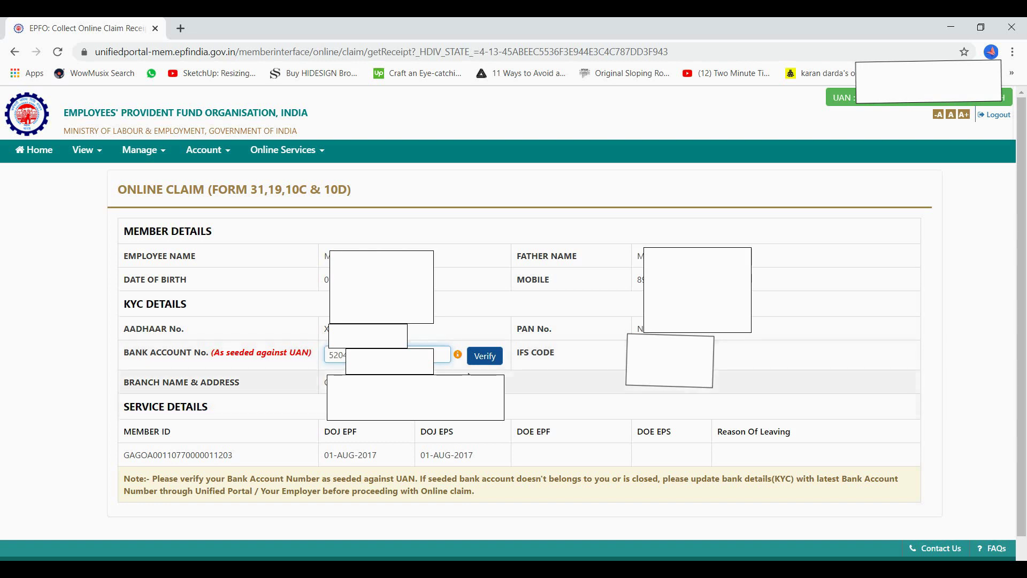
# Enter the bank account number seeded with the UAN and verify it.
pyautogui.click(493, 364)
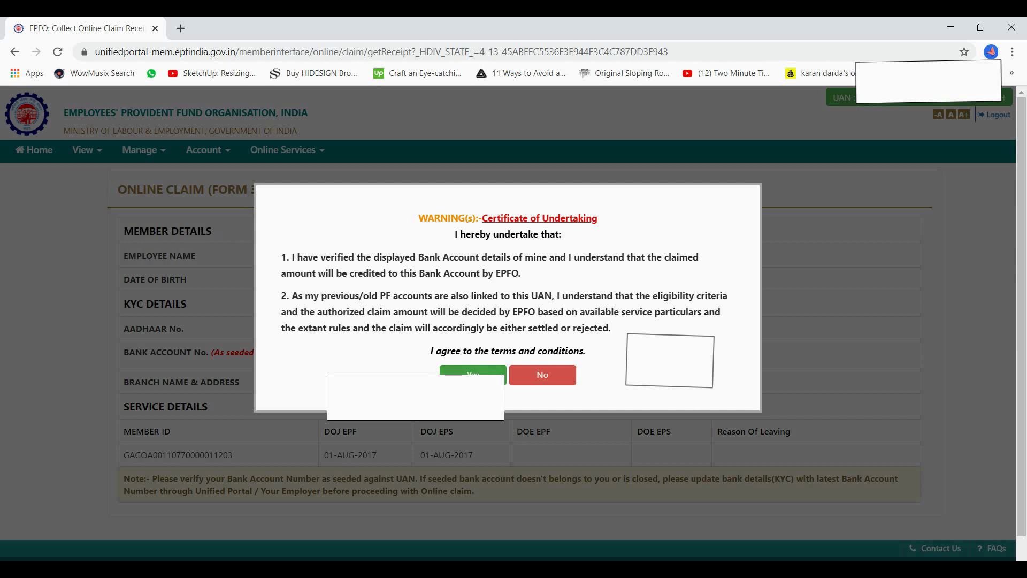
# Agree to the Certificate of Undertaking and proceed to the online claim form.
pyautogui.click(473, 373)
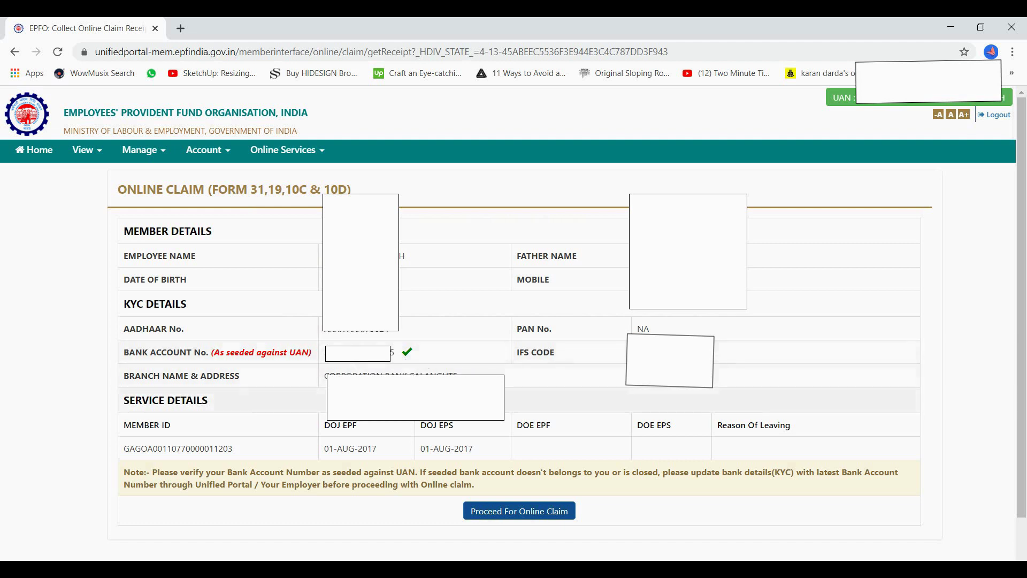
pyautogui.click(502, 519)
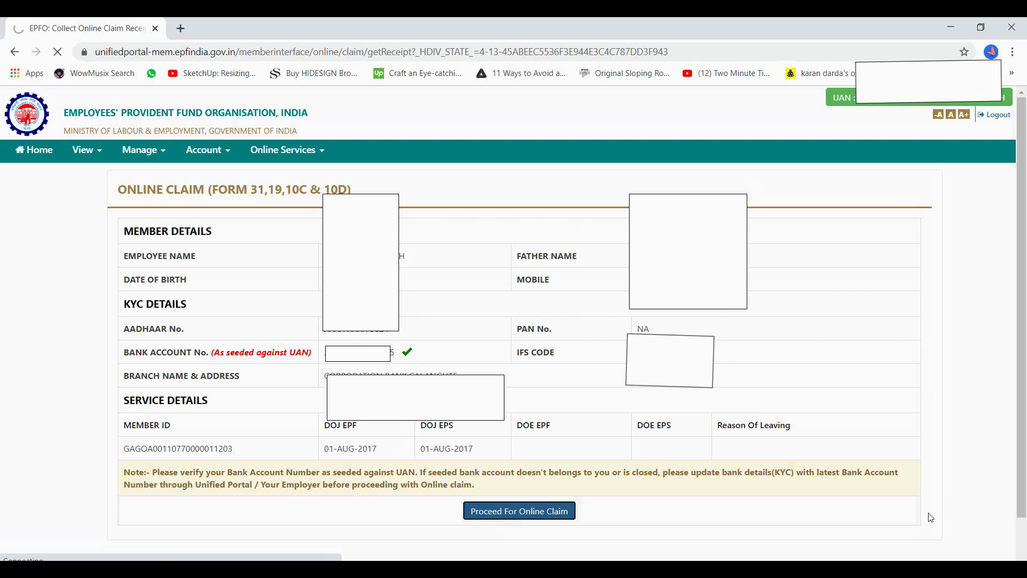
pyautogui.scroll(-2, 513, 329)
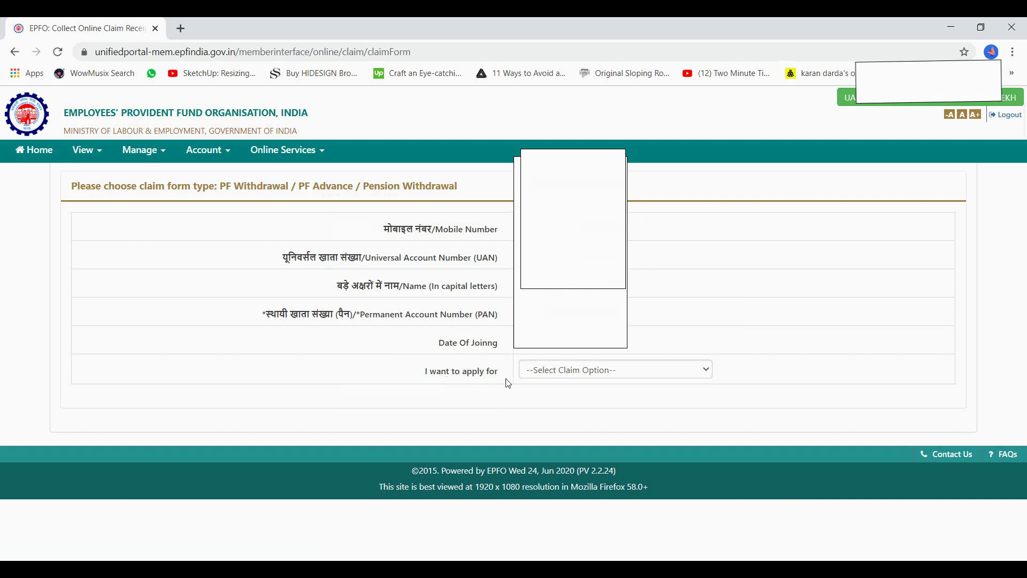
pyautogui.click(707, 370)
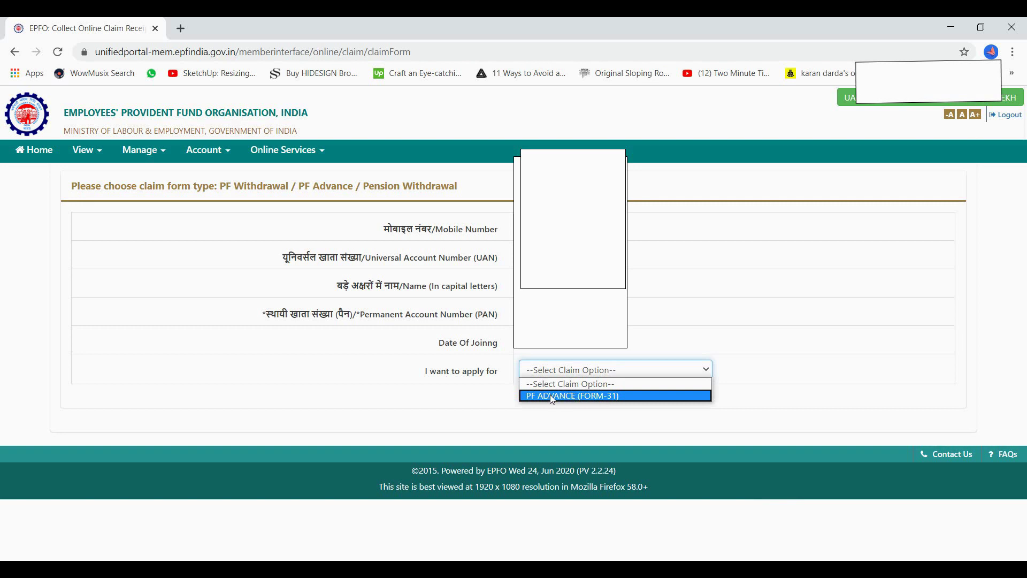
# Apply for PF ADVANCE (FORM-31), pick the service record, and set purpose OUTBREAK OF PANDEMIC (COVID-19).
pyautogui.click(595, 397)
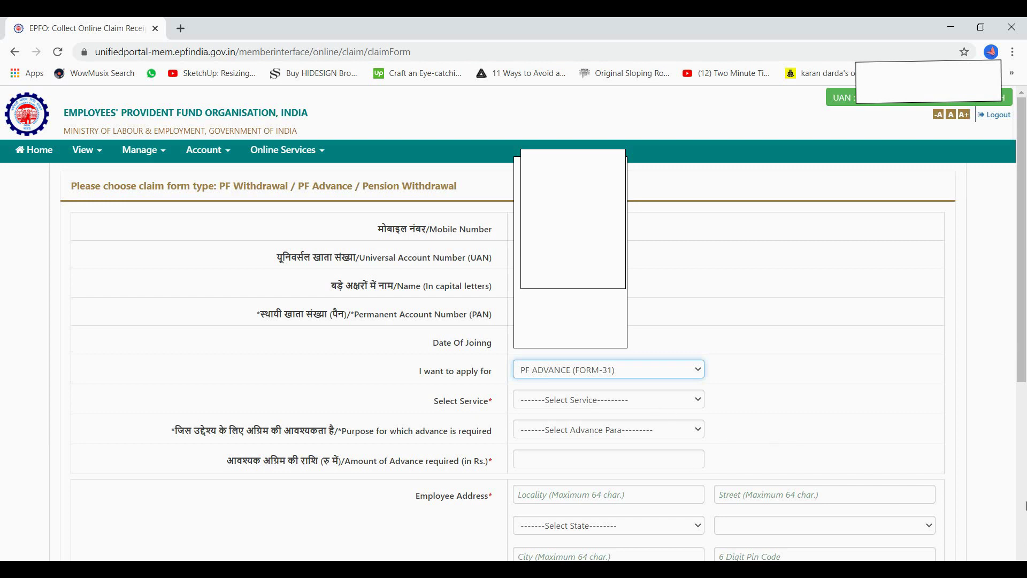
pyautogui.scroll(-2, 499, 289)
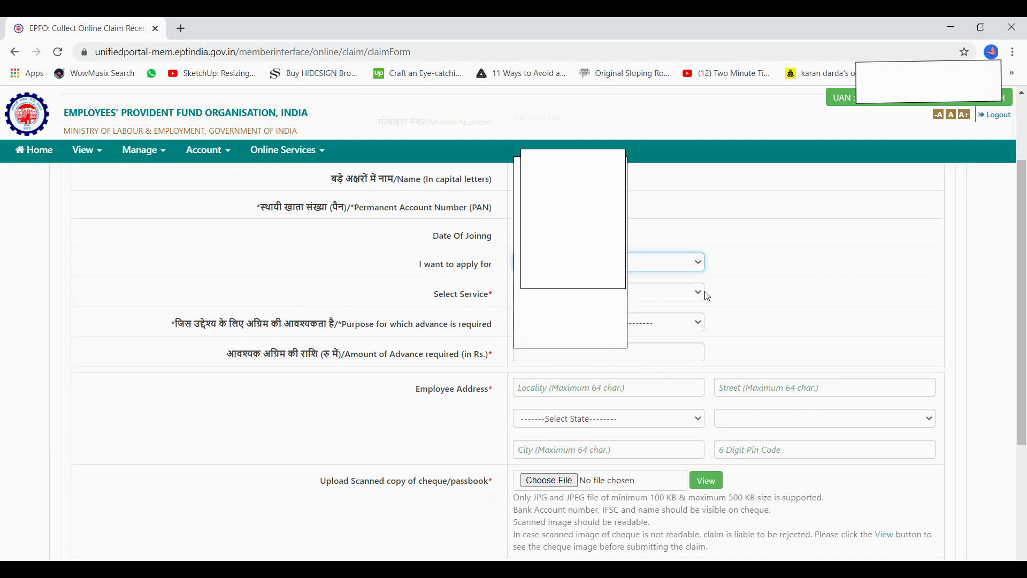
pyautogui.click(700, 293)
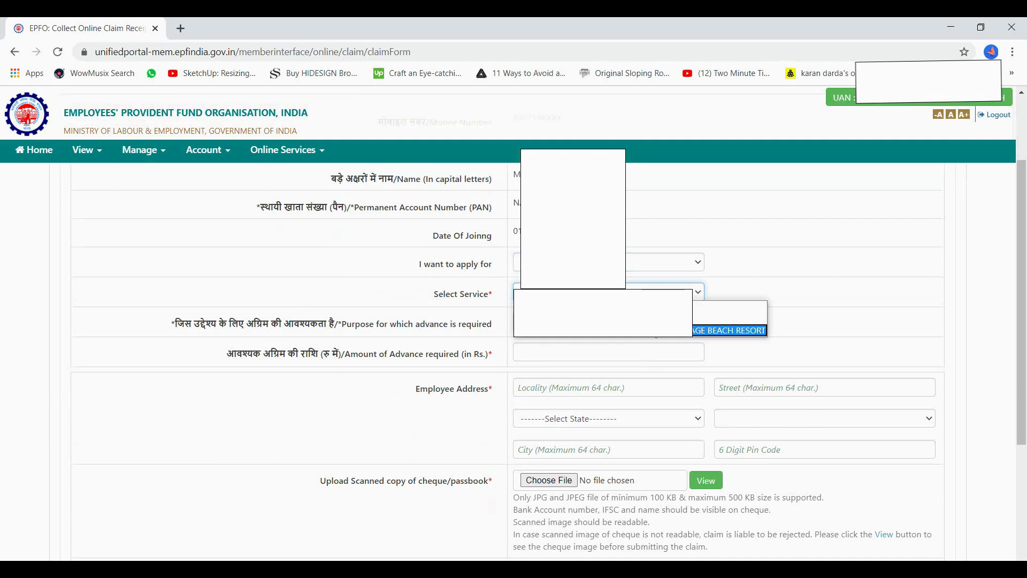
pyautogui.press('Return')
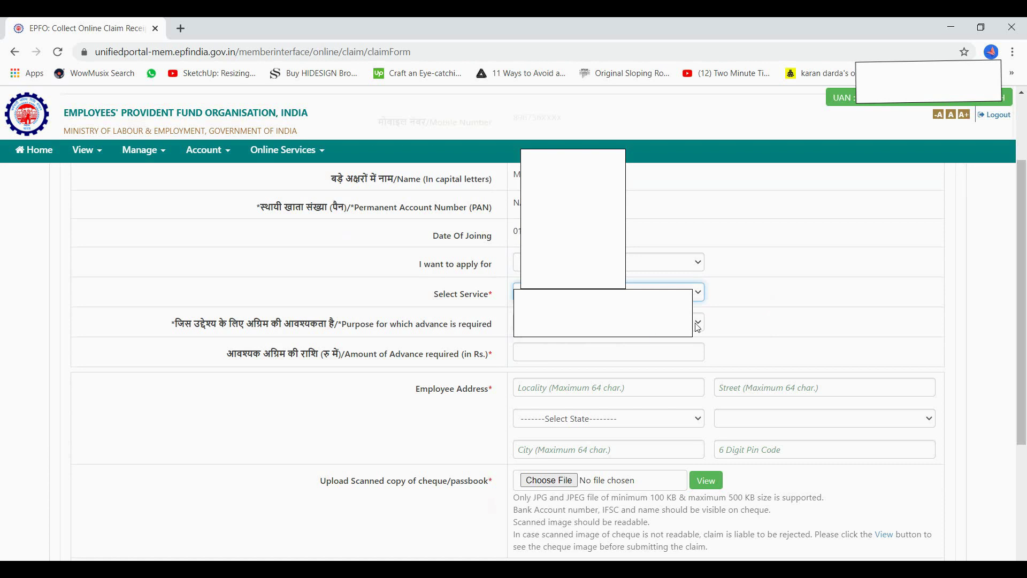
pyautogui.click(698, 323)
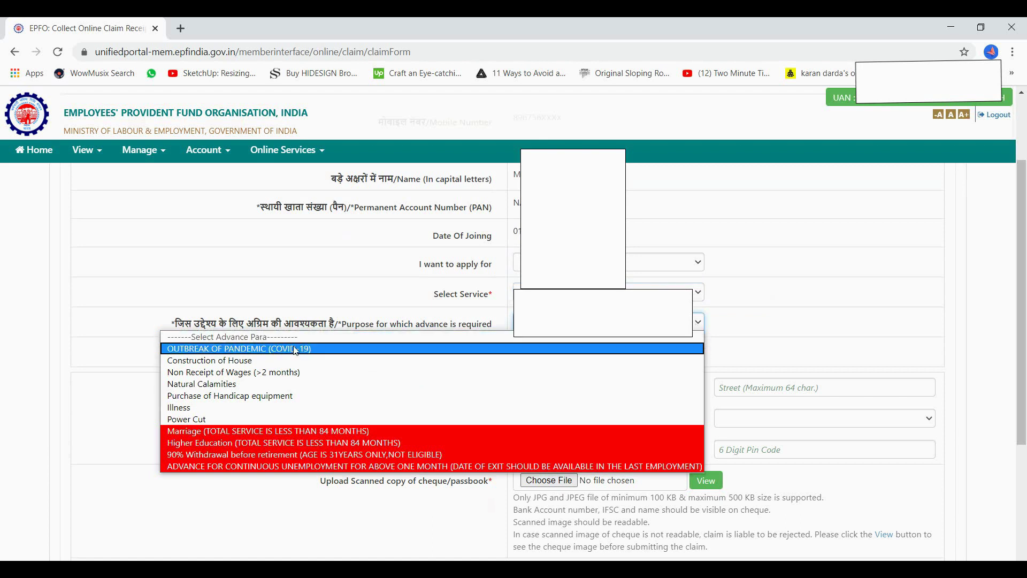
pyautogui.click(258, 354)
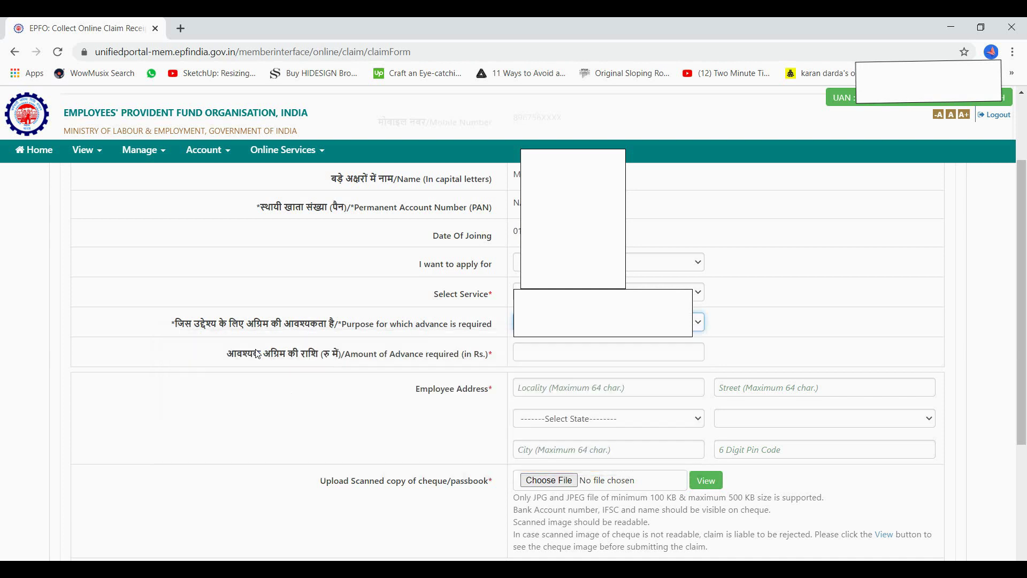
pyautogui.click(525, 351)
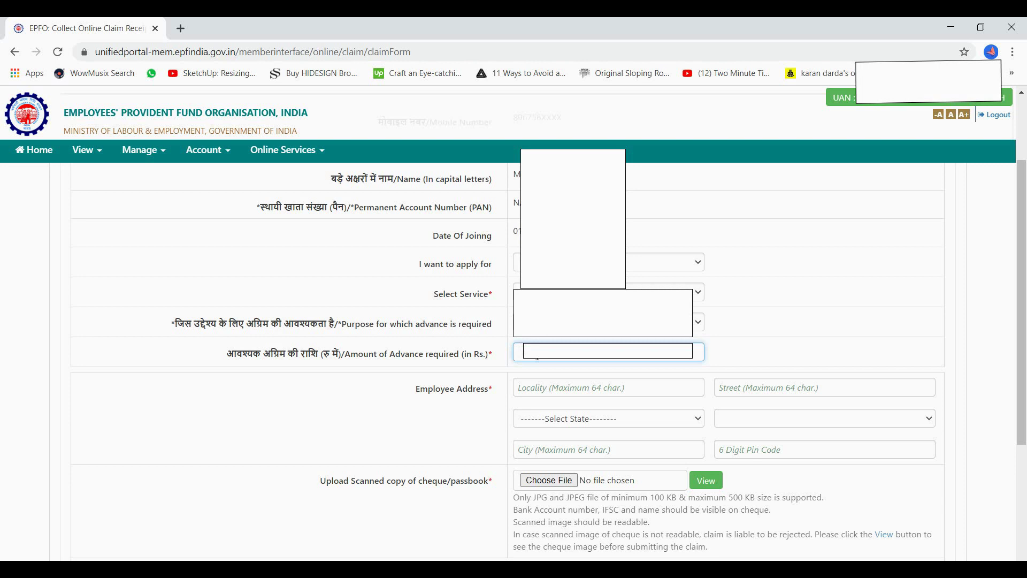
# Enter the advance amount and fill the locality and street lines of the employee address.
pyautogui.write('2')
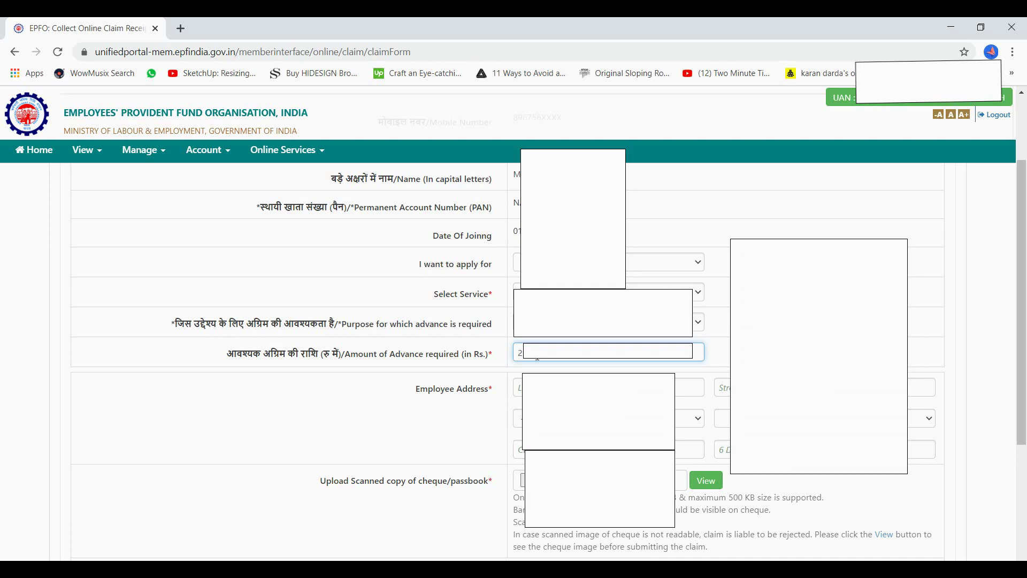
pyautogui.click(518, 387)
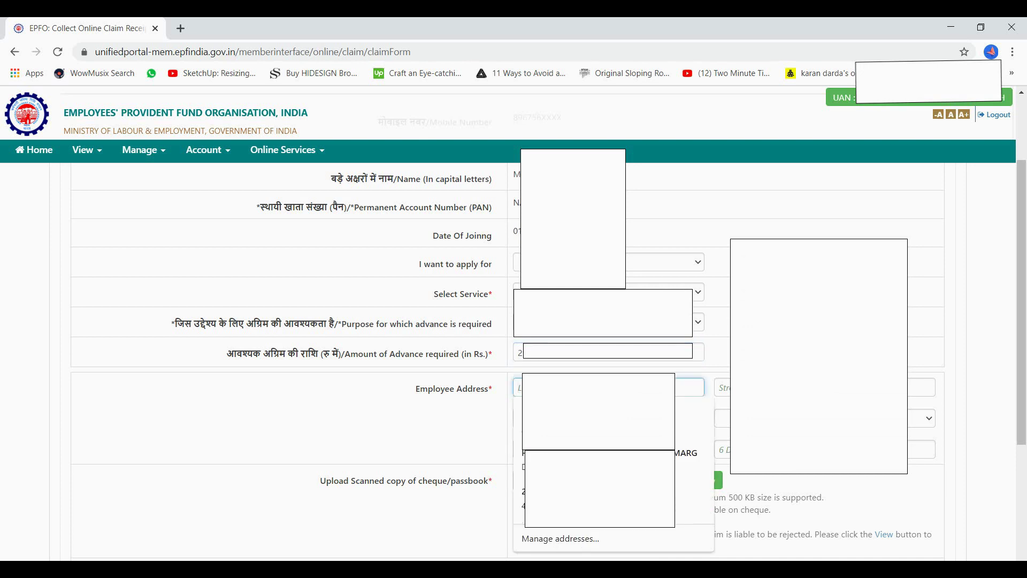
pyautogui.click(470, 417)
pyautogui.click(518, 387)
pyautogui.write('b')
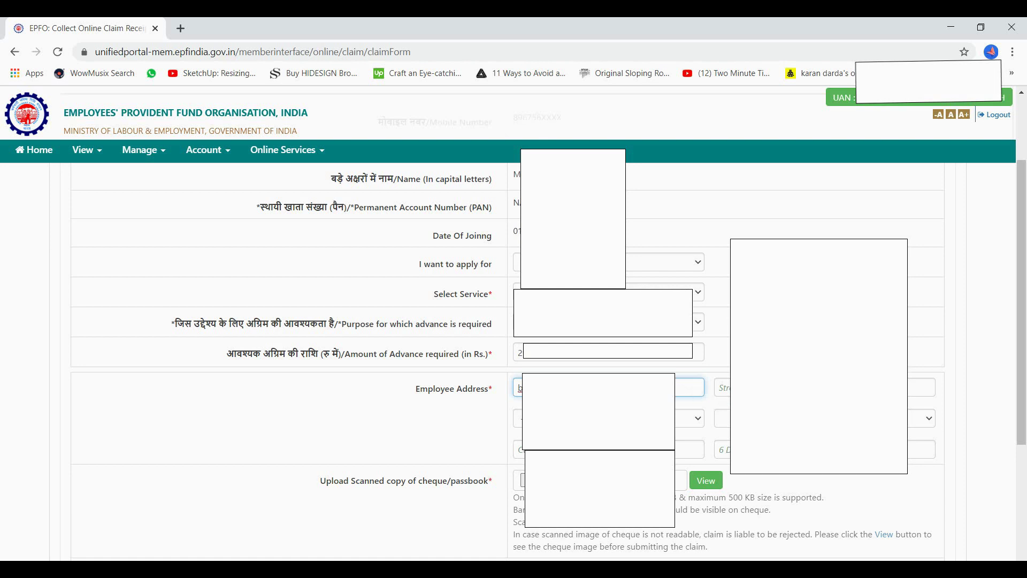
pyautogui.click(723, 387)
pyautogui.write('sa')
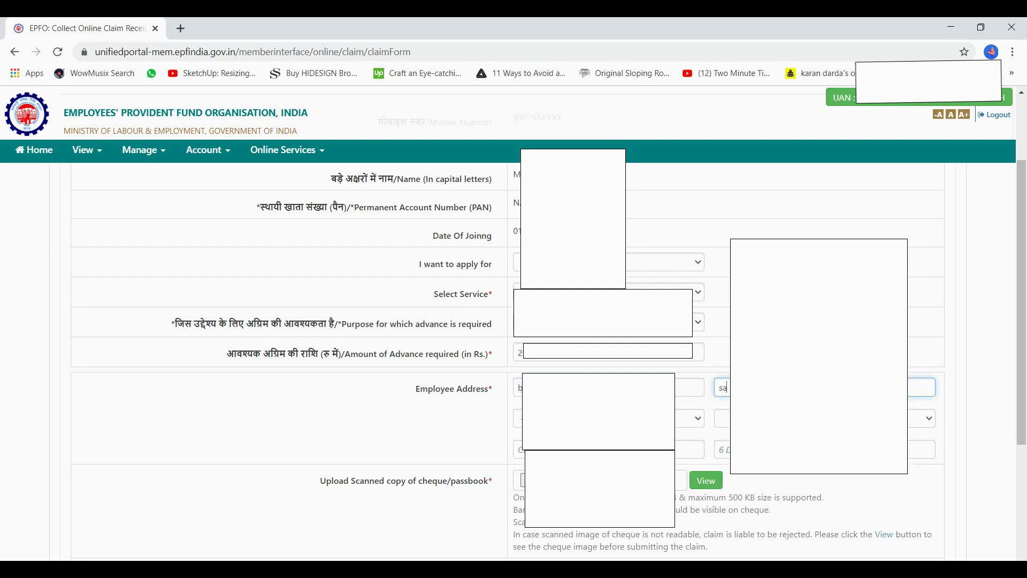
pyautogui.write('t')
# Select the employee's state, the last entry in the state list.
pyautogui.click(699, 425)
pyautogui.scroll(-1, 615, 367)
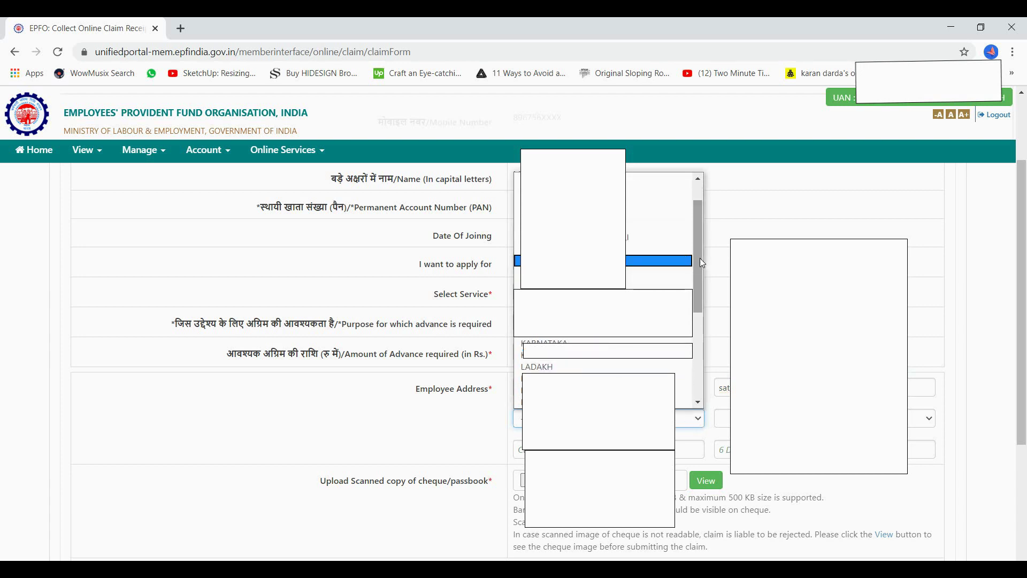
pyautogui.scroll(1, 700, 258)
pyautogui.moveTo(698, 235); pyautogui.dragTo(695, 333)
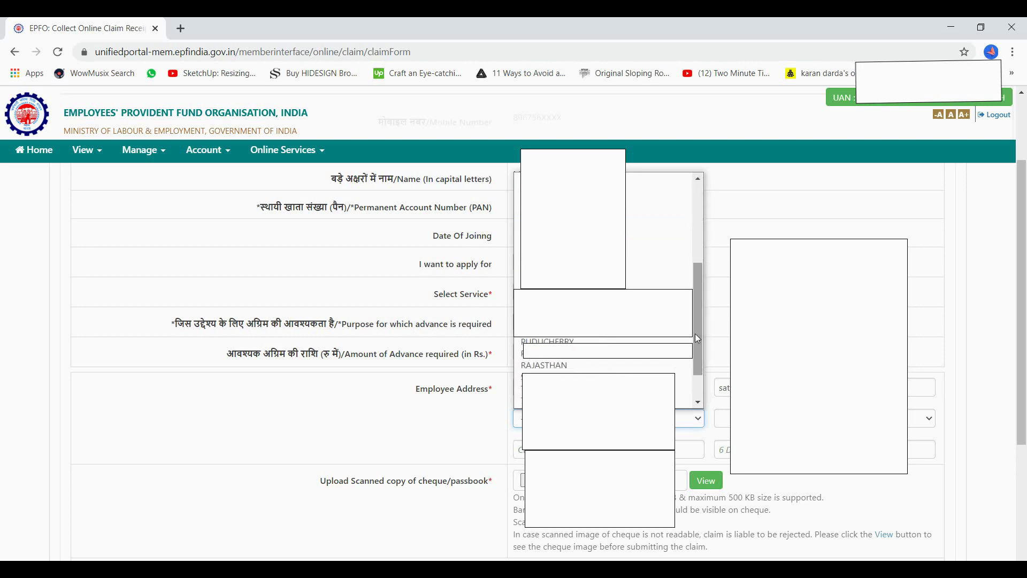
pyautogui.moveTo(697, 331); pyautogui.dragTo(699, 396)
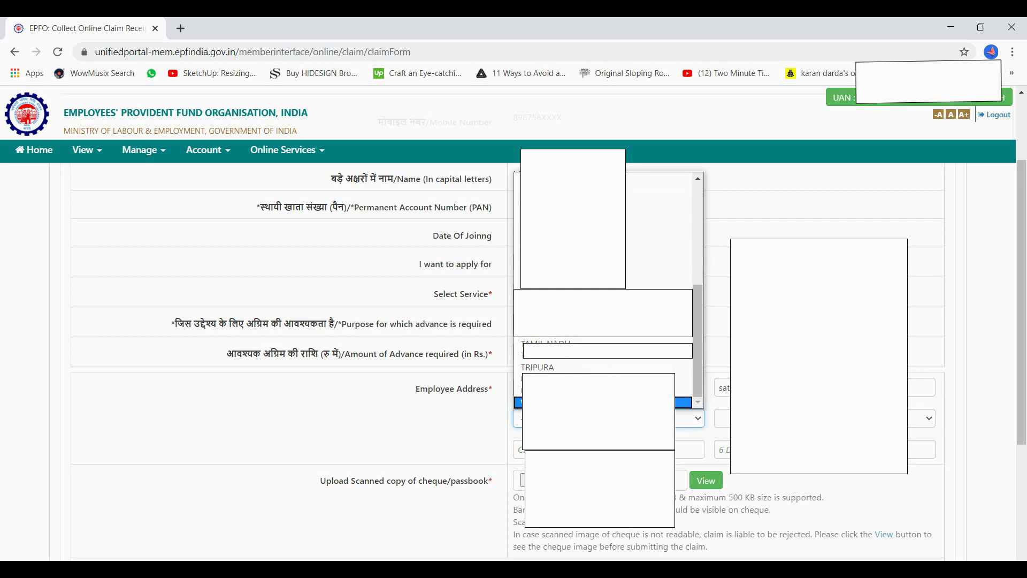
pyautogui.click(682, 402)
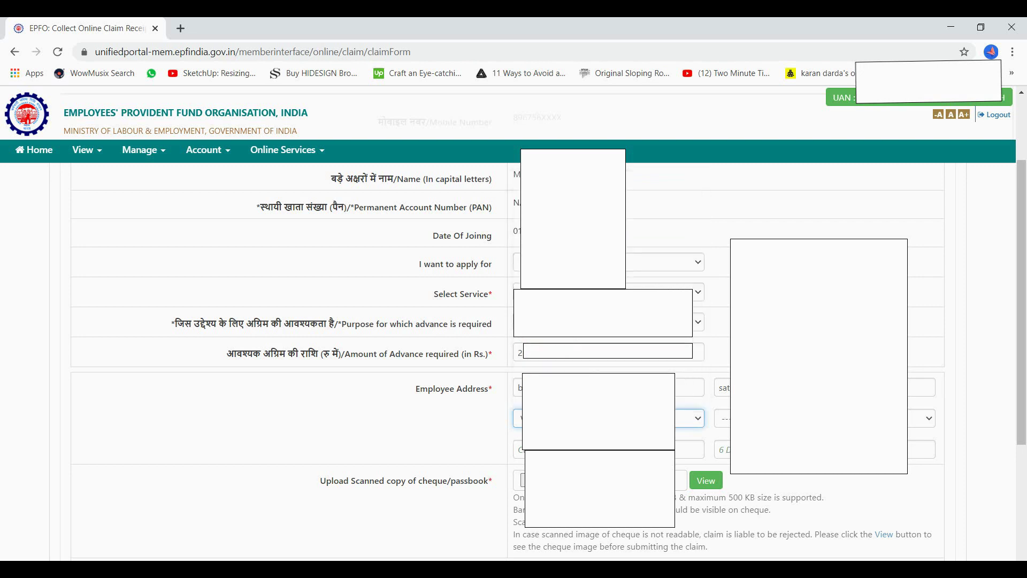
pyautogui.click(927, 422)
pyautogui.click(930, 419)
pyautogui.click(930, 418)
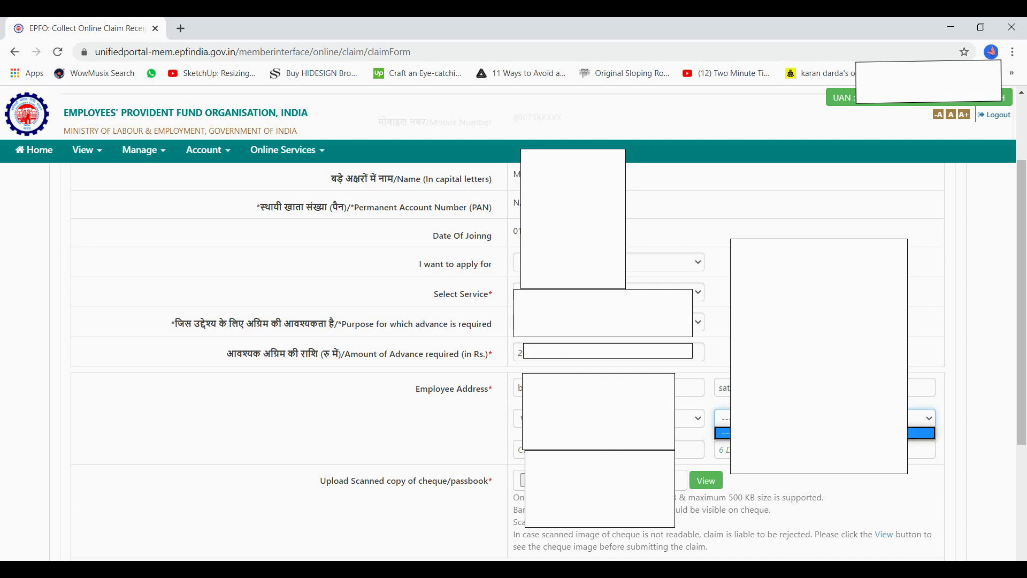
pyautogui.click(697, 418)
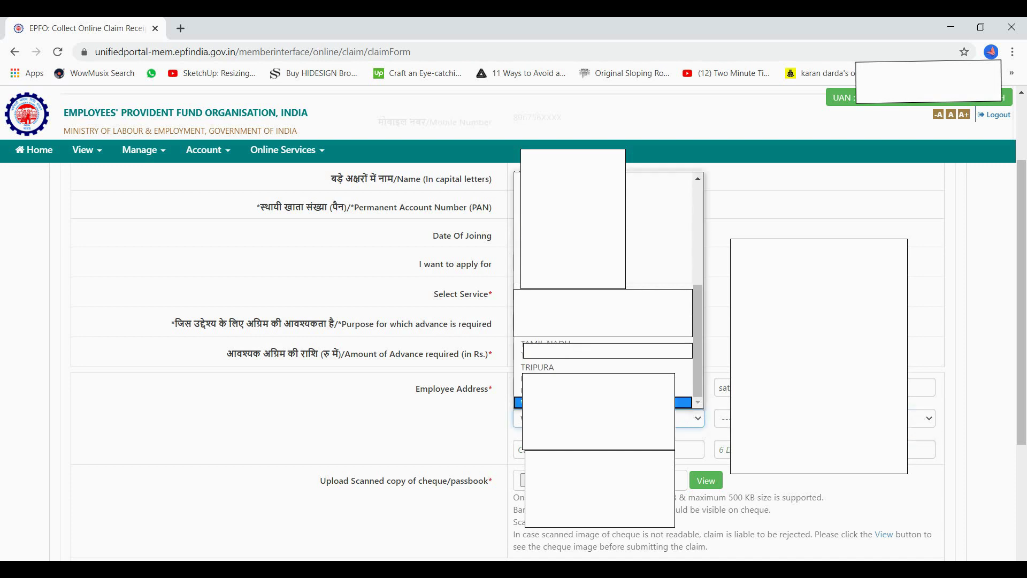
pyautogui.press('Return')
# Choose the employee's district from the district list.
pyautogui.click(926, 418)
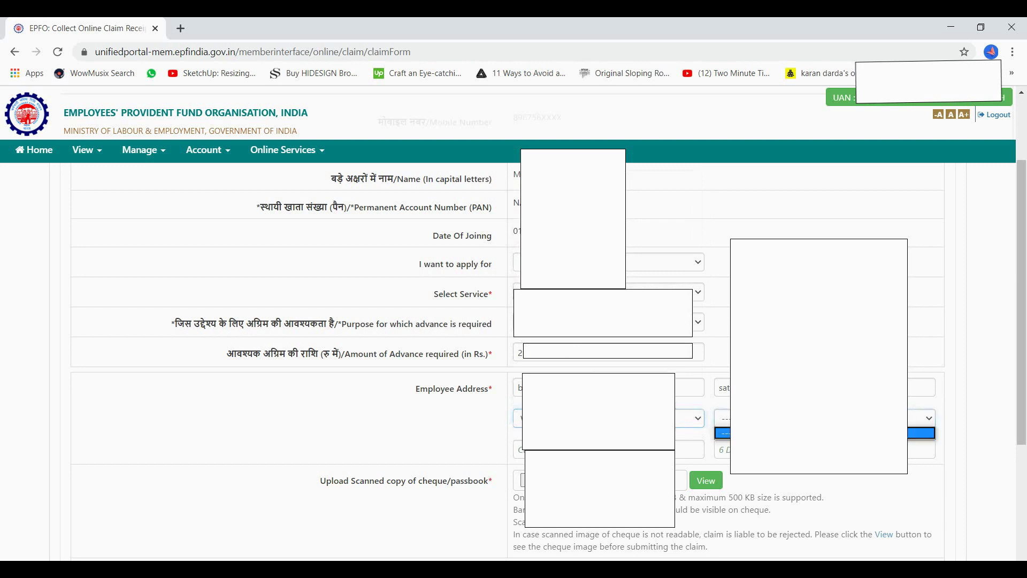
pyautogui.press('Return')
pyautogui.click(908, 425)
pyautogui.scroll(-1, 812, 211)
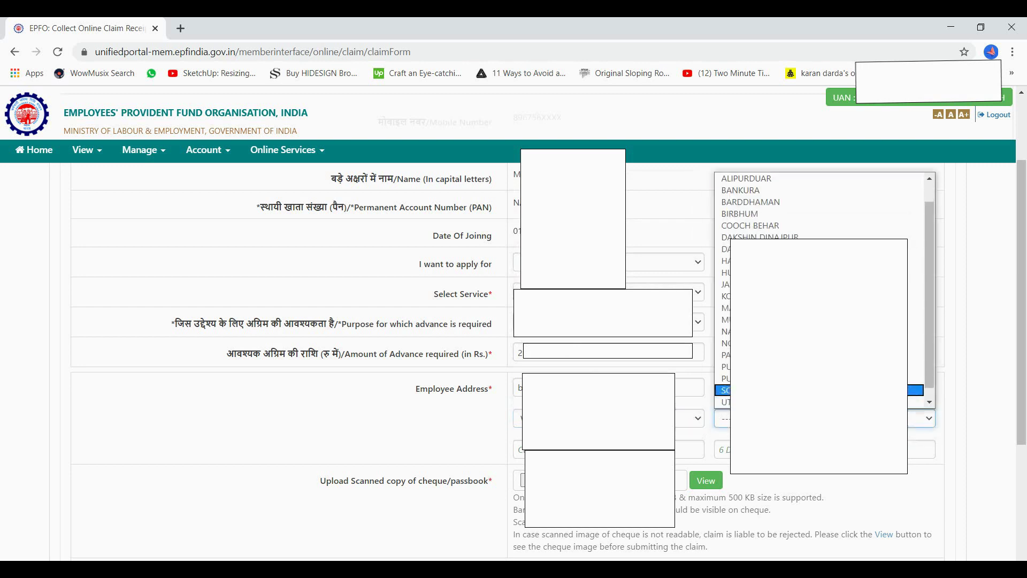
pyautogui.click(798, 204)
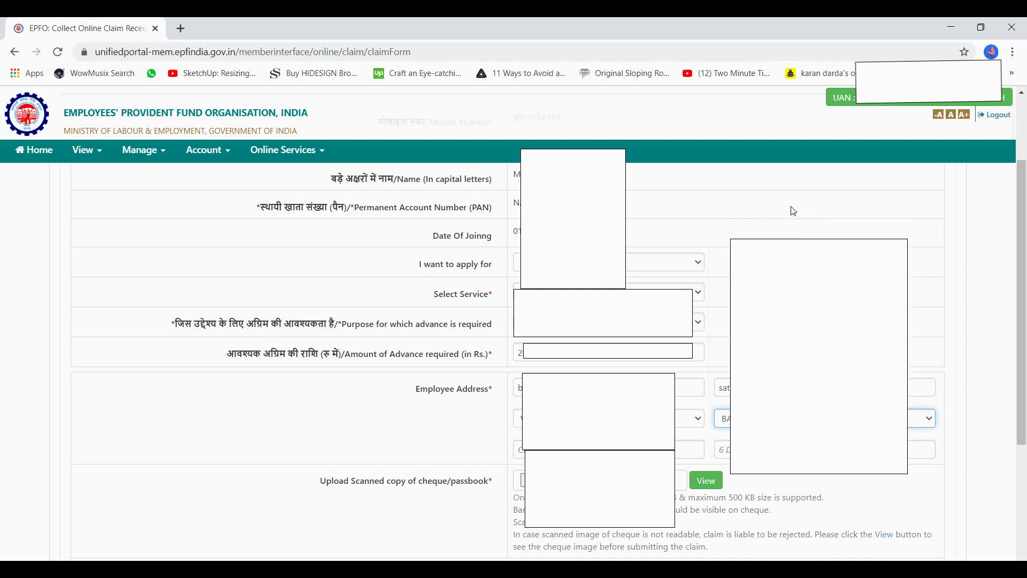
pyautogui.click(521, 449)
# Fill in the city and the 6-digit PIN code of the address.
pyautogui.press('Down')
pyautogui.press('Return')
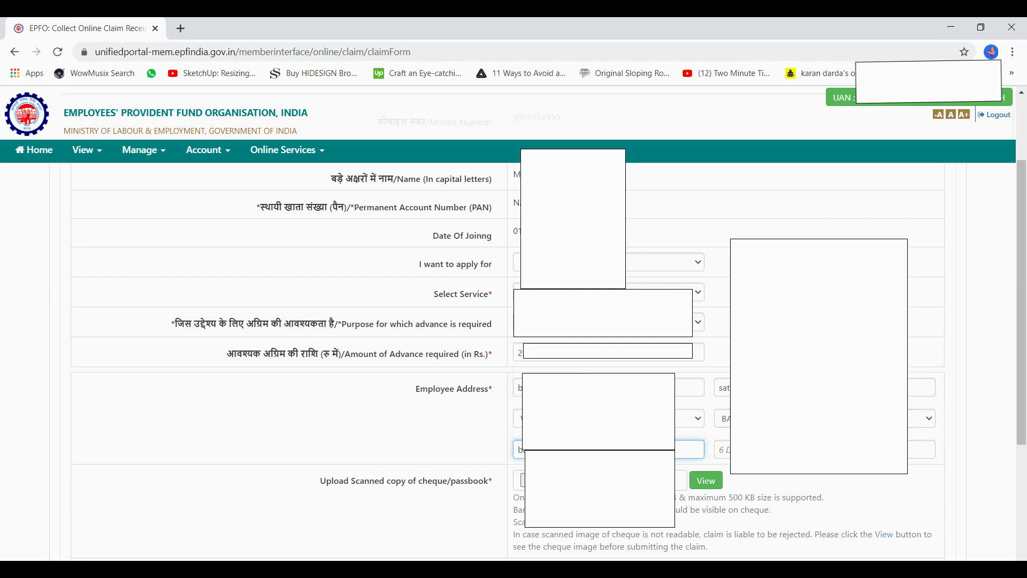
pyautogui.click(721, 450)
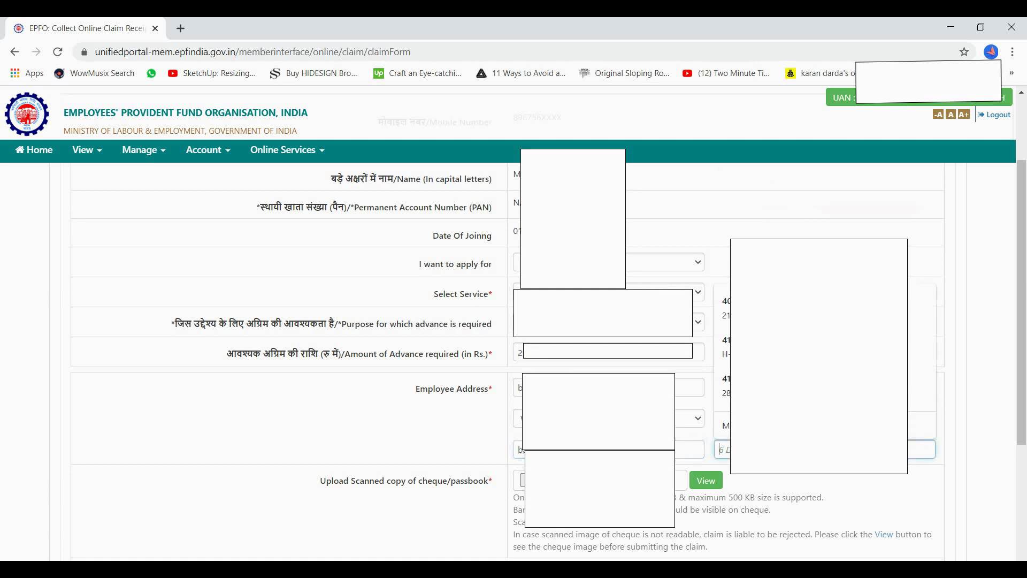
pyautogui.write('713')
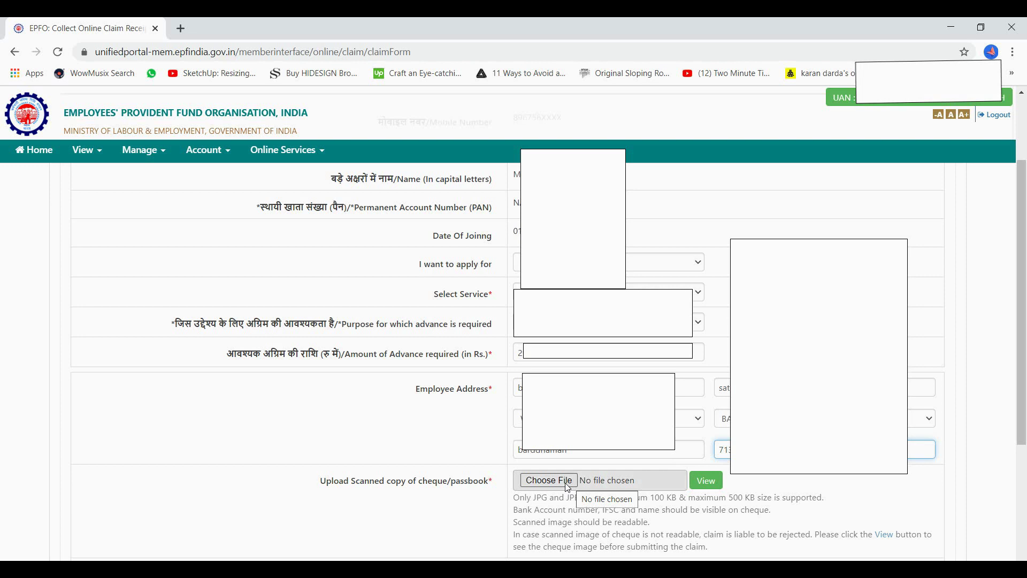
# Attach IMG_5581.JPG as the cheque/passbook scan and tick the Aadhaar claim declaration.
pyautogui.click(568, 487)
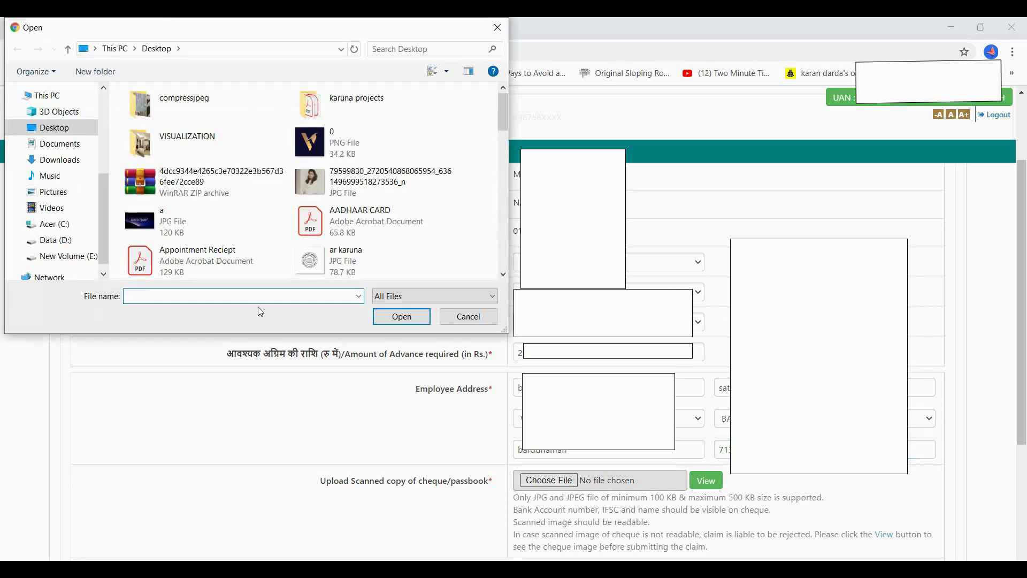
pyautogui.click(503, 276)
pyautogui.click(503, 276)
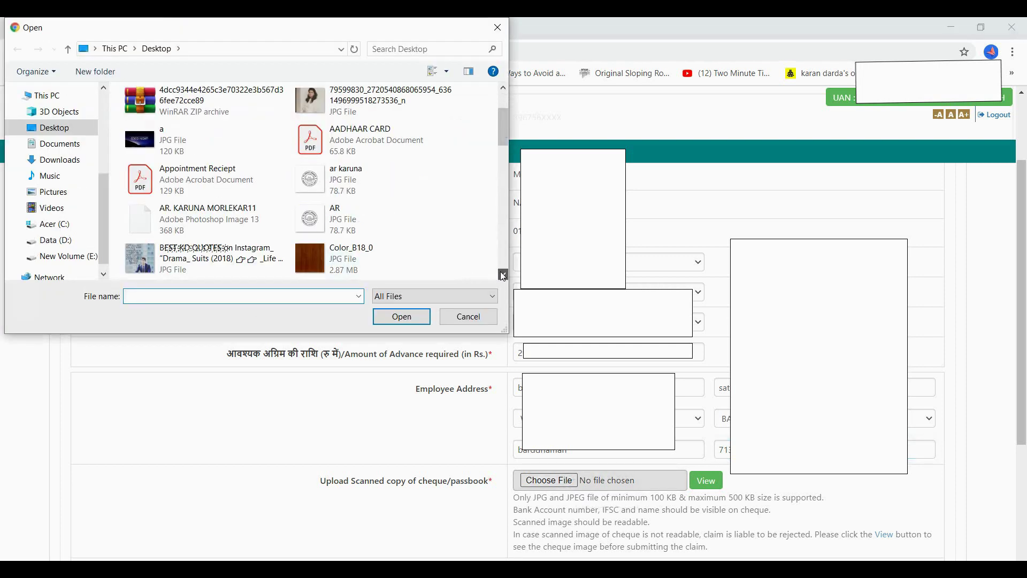
pyautogui.click(503, 276)
pyautogui.click(503, 276)
pyautogui.click(503, 276)
pyautogui.click(503, 276)
pyautogui.click(502, 276)
pyautogui.click(503, 276)
pyautogui.click(503, 275)
pyautogui.click(503, 275)
pyautogui.click(503, 275)
pyautogui.click(503, 275)
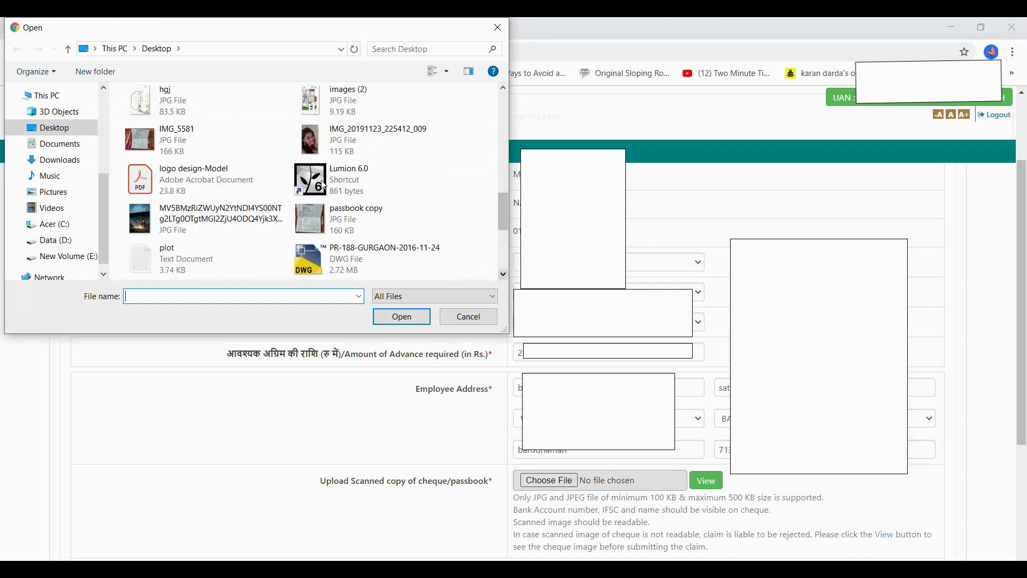
pyautogui.click(155, 134)
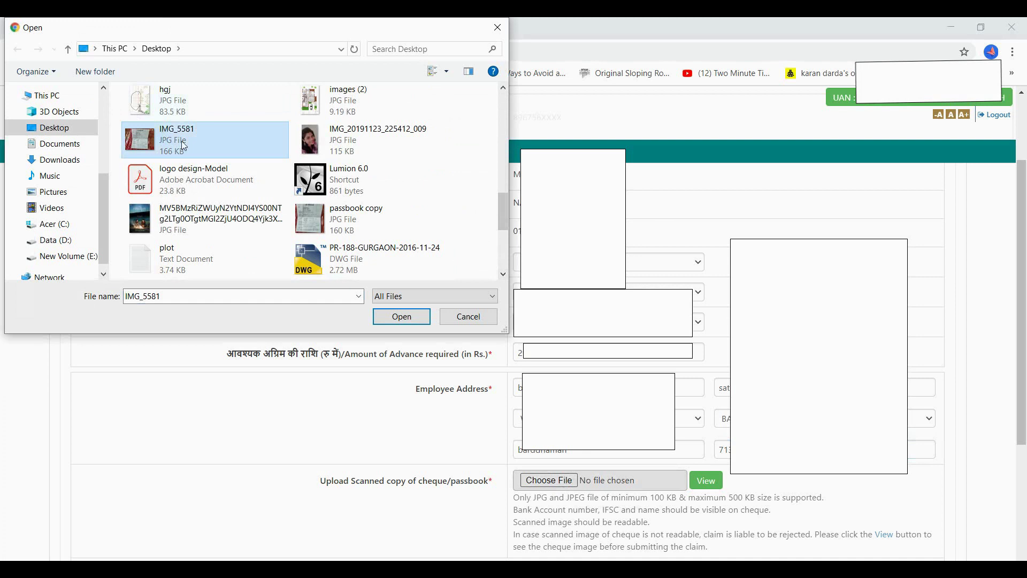
pyautogui.click(402, 318)
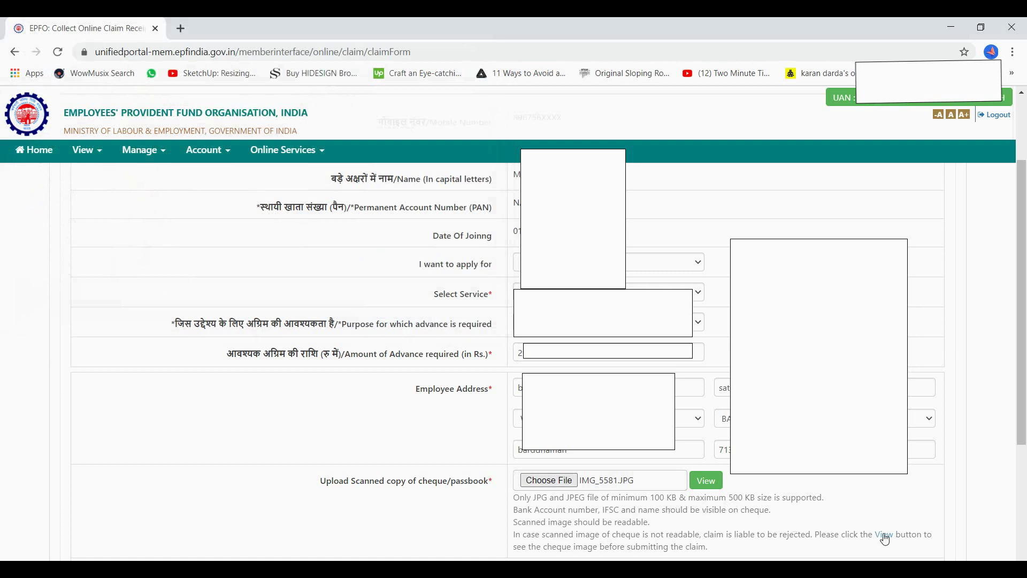
pyautogui.scroll(-3, 570, 369)
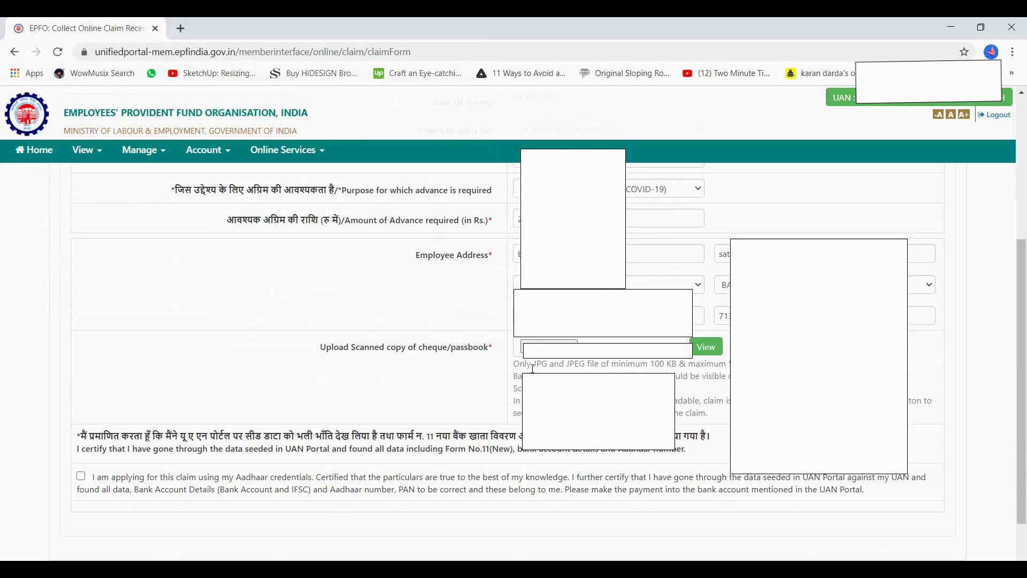
pyautogui.click(82, 477)
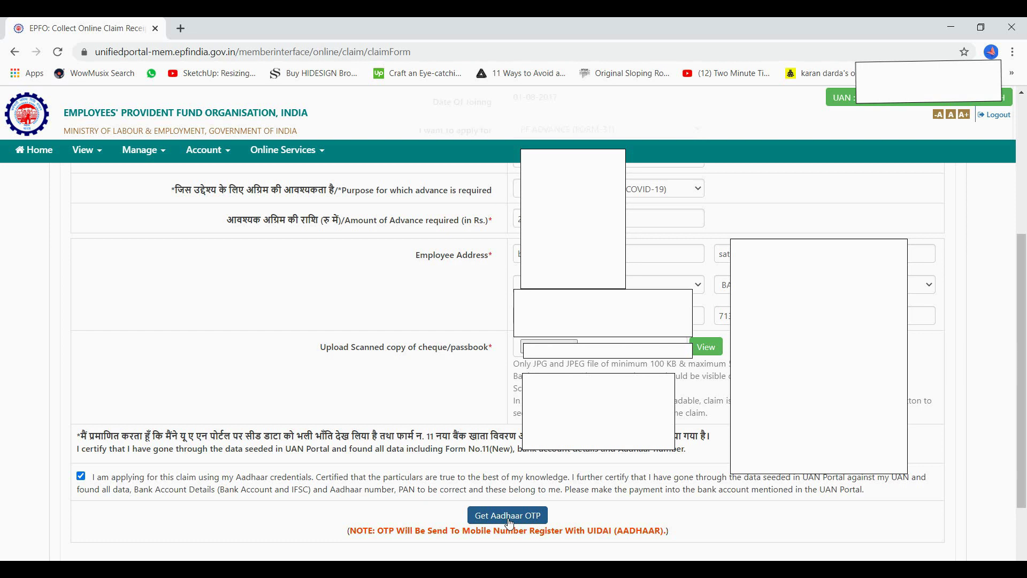
# Request the Aadhaar OTP for the PF Advance claim and scroll down to the OTP entry field.
pyautogui.click(509, 517)
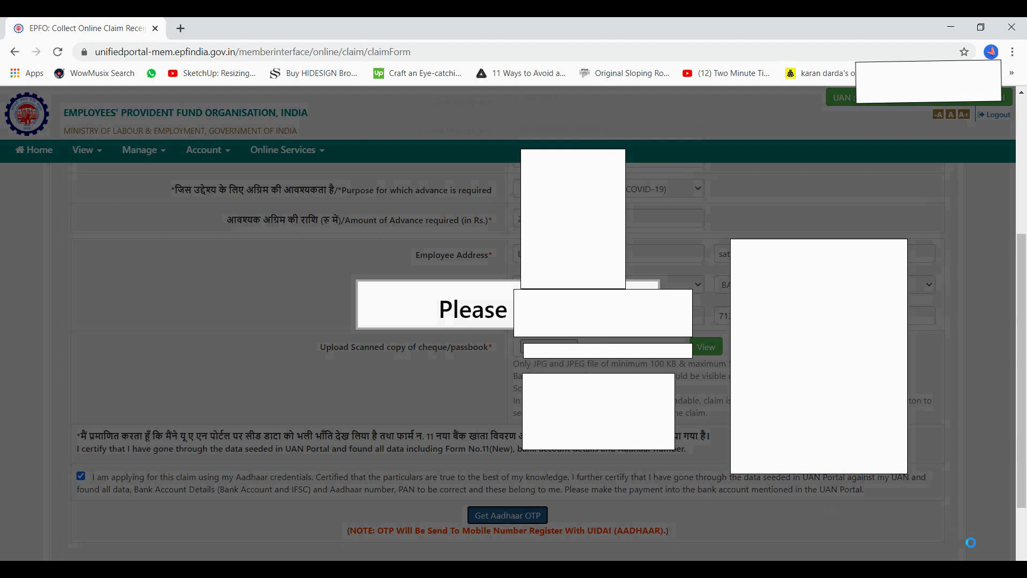
pyautogui.scroll(-3, 513, 362)
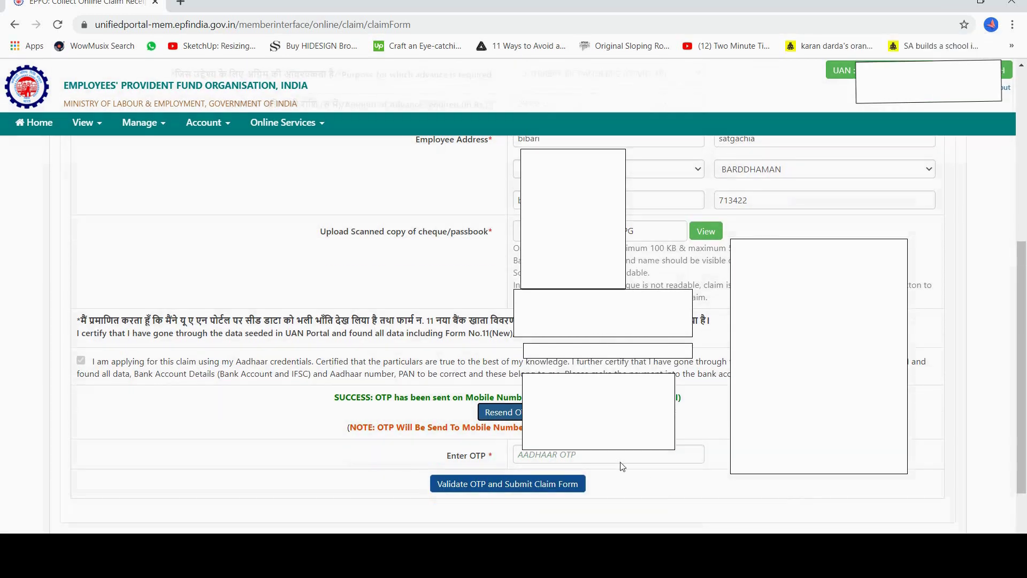
# Enter the received Aadhaar OTP, validate it to submit the PF Advance claim, then open the claim PDF.
pyautogui.click(590, 454)
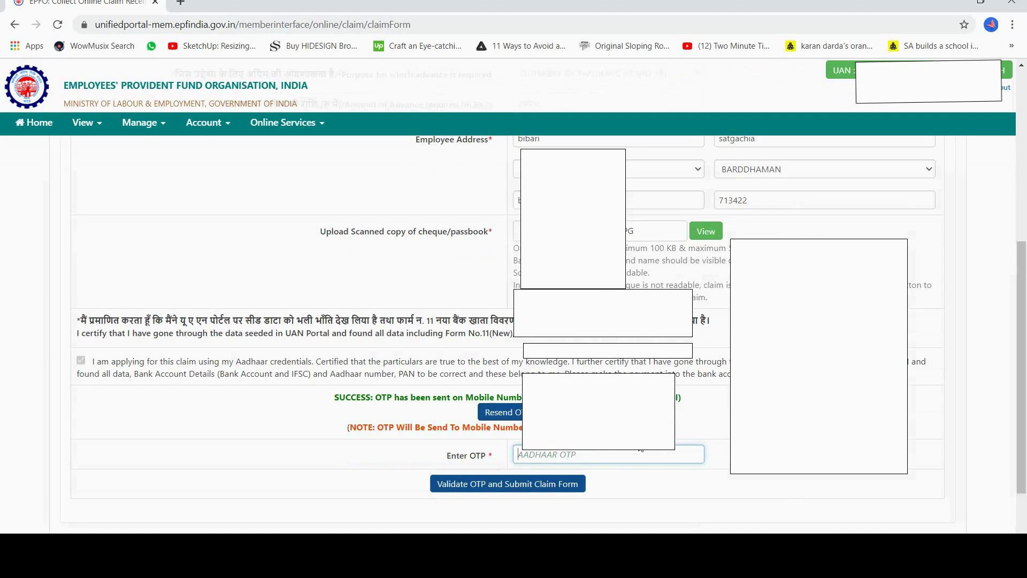
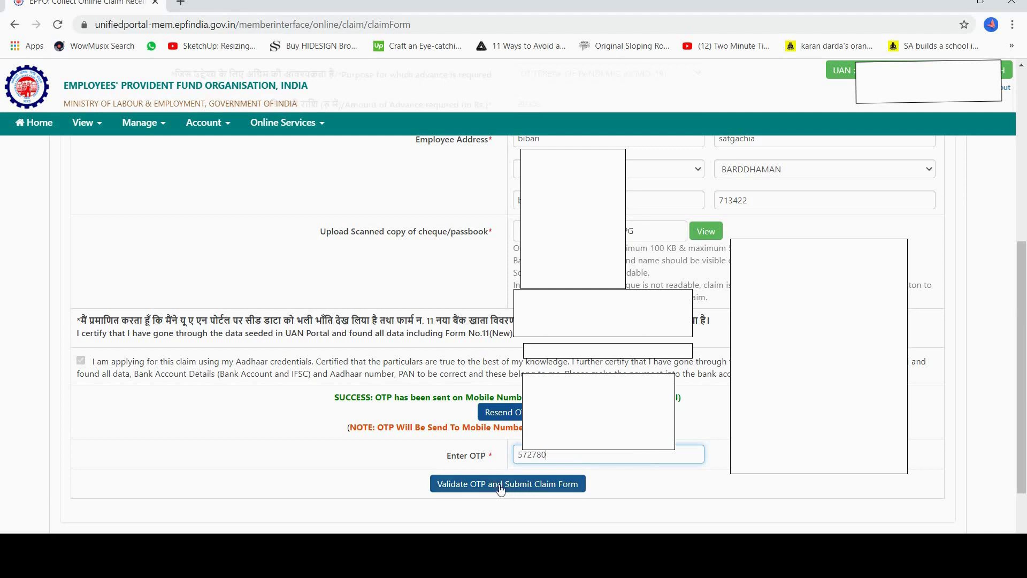
pyautogui.click(501, 487)
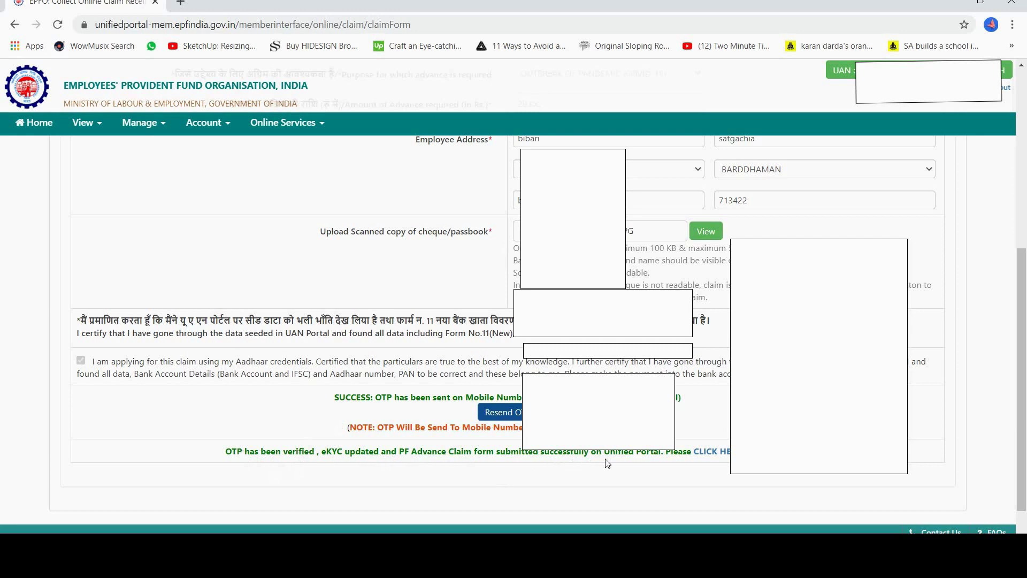
pyautogui.click(723, 452)
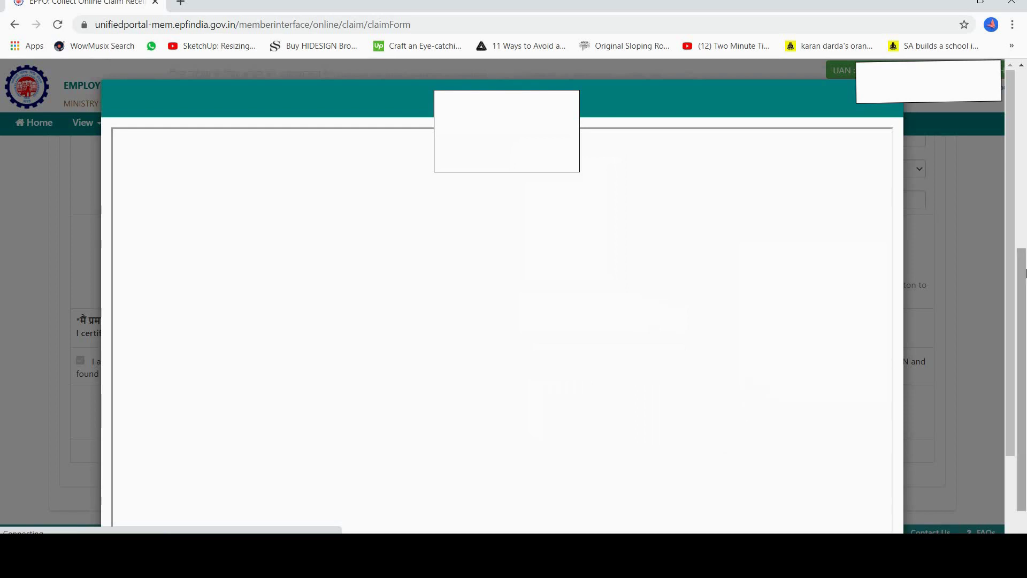
# Scroll through both pages of the submitted Form-31 claim PDF, then close the viewer.
pyautogui.moveTo(1024, 273); pyautogui.dragTo(1006, 349)
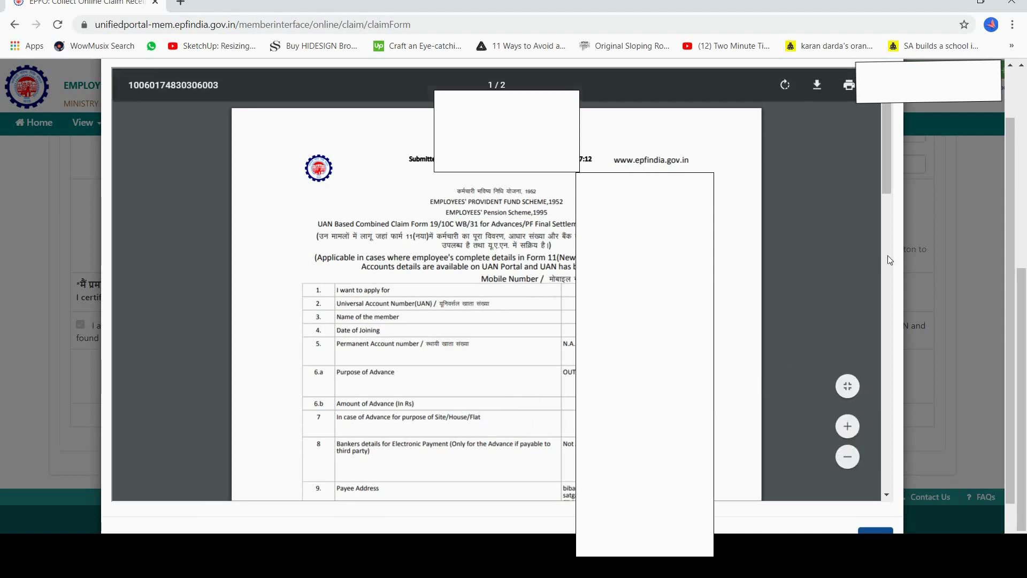
pyautogui.moveTo(885, 191); pyautogui.dragTo(883, 285)
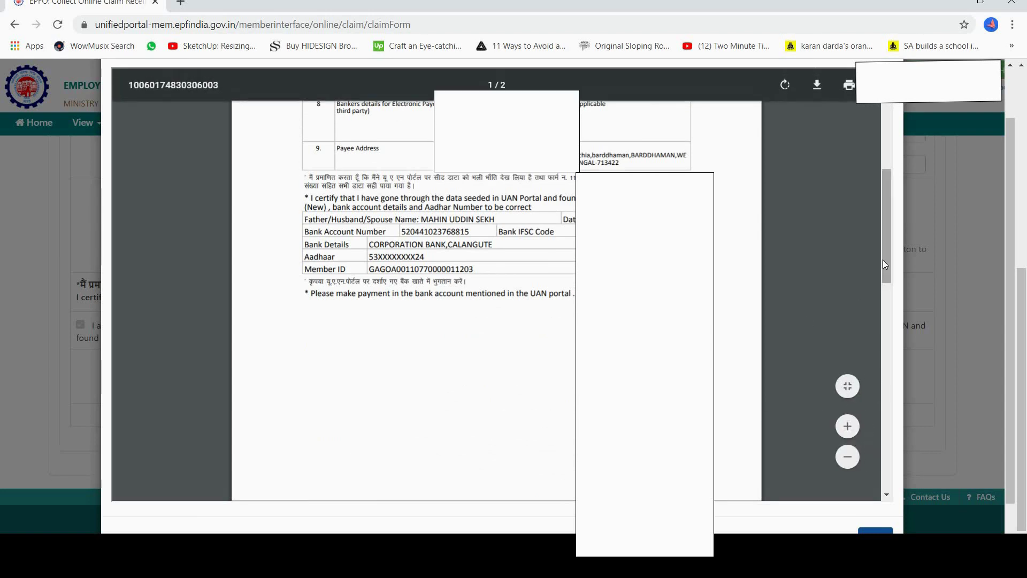
pyautogui.moveTo(883, 259); pyautogui.dragTo(882, 452)
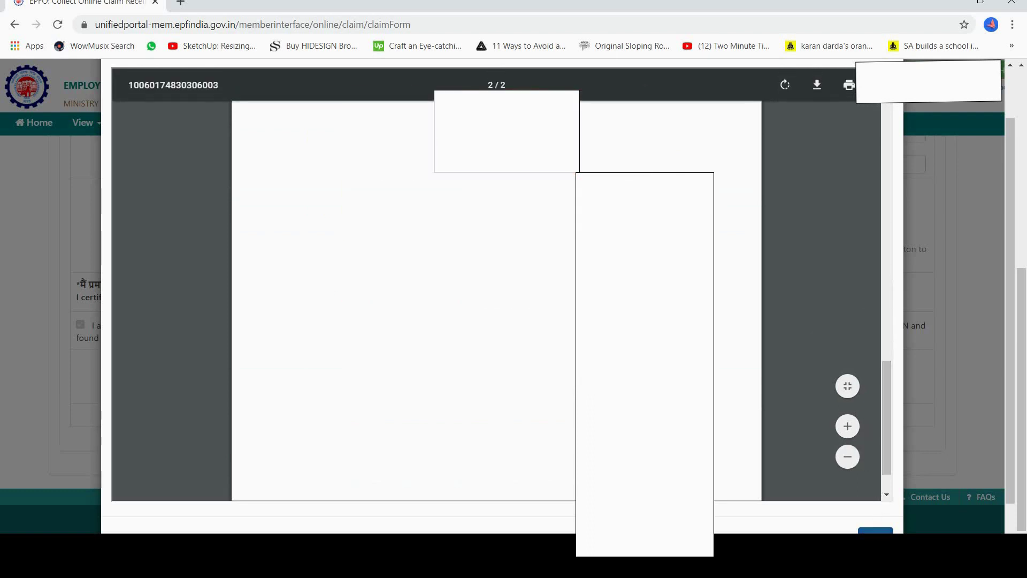
pyautogui.click(875, 530)
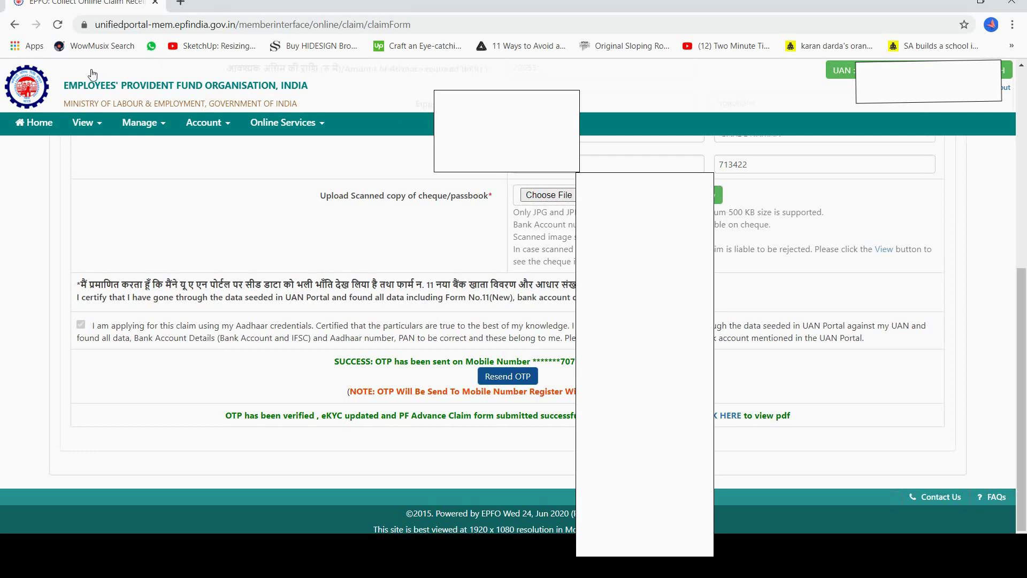
# Return to Member Home, dismiss the e-Nomination alert, and choose Online Services > Track Claim Status.
pyautogui.click(38, 125)
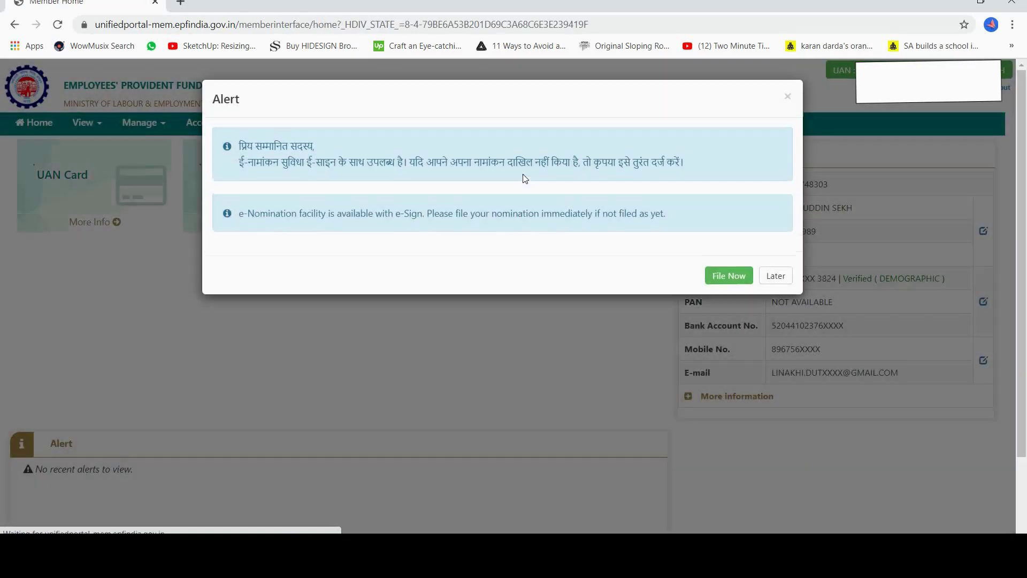
pyautogui.click(791, 95)
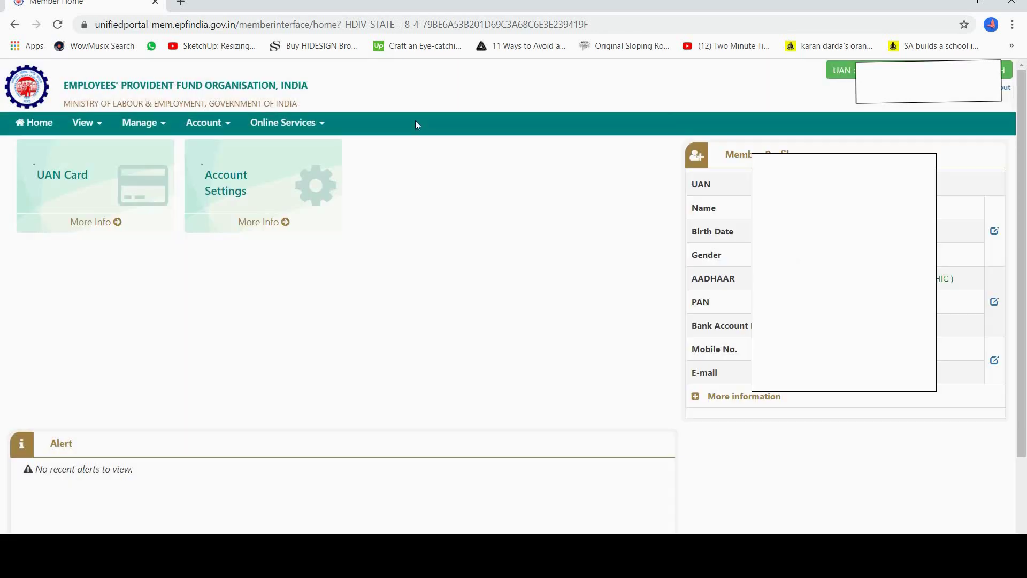
pyautogui.click(313, 126)
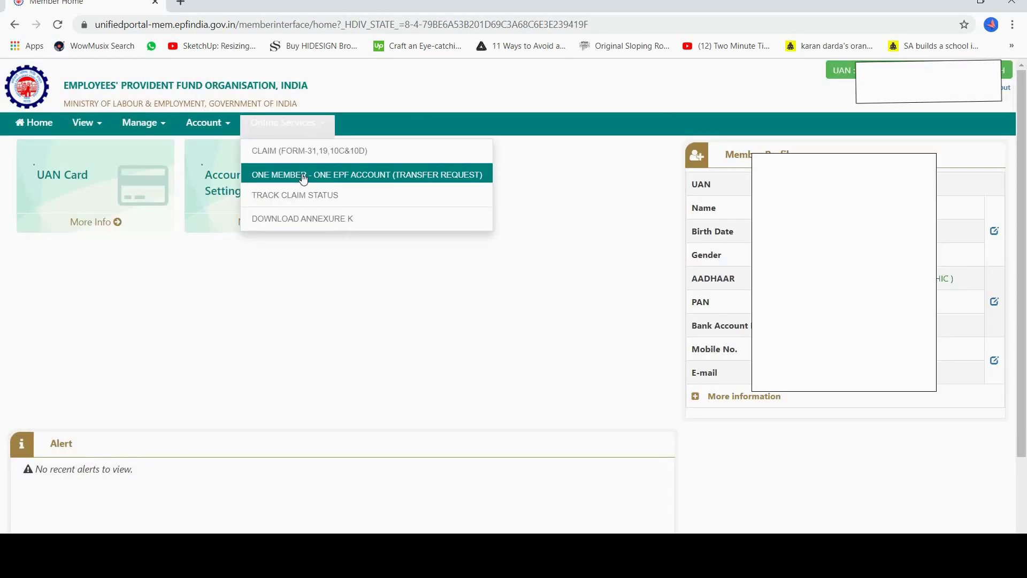
pyautogui.click(306, 206)
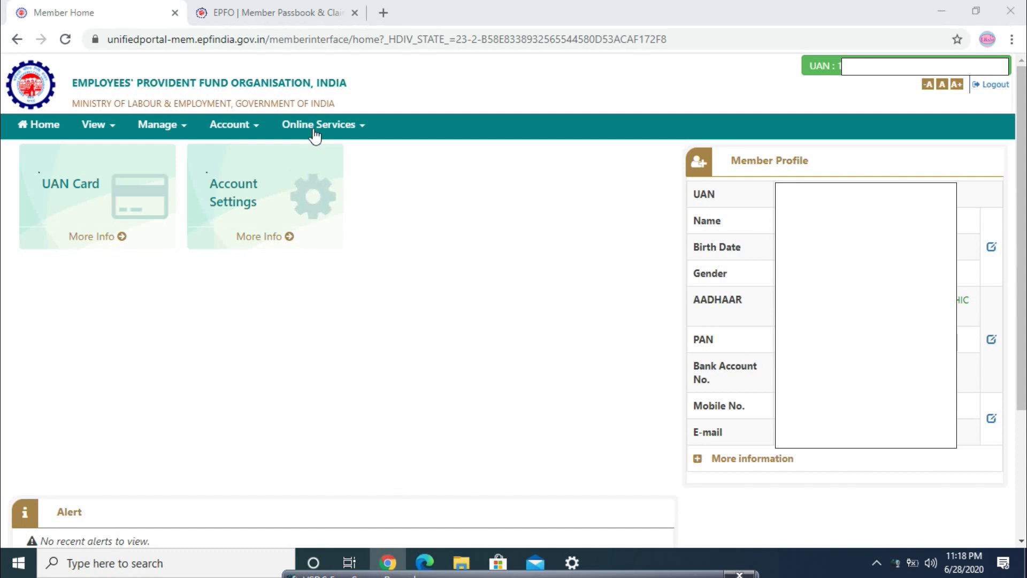
# Check that the 29-Jun-2020 Form-31 claim is settled, then view the 2020-06-30 passbook withdrawal.
pyautogui.click(356, 131)
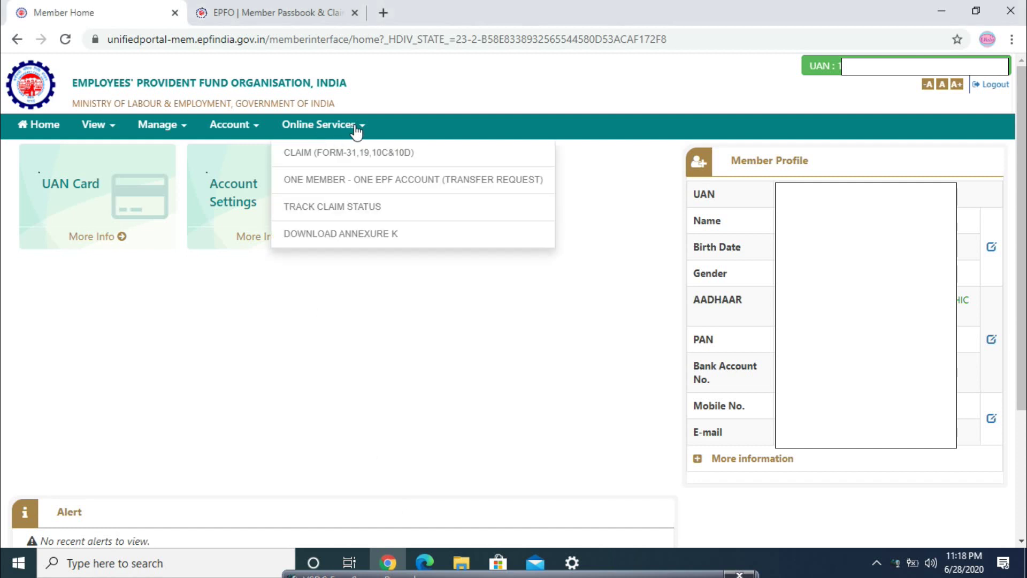
pyautogui.click(400, 219)
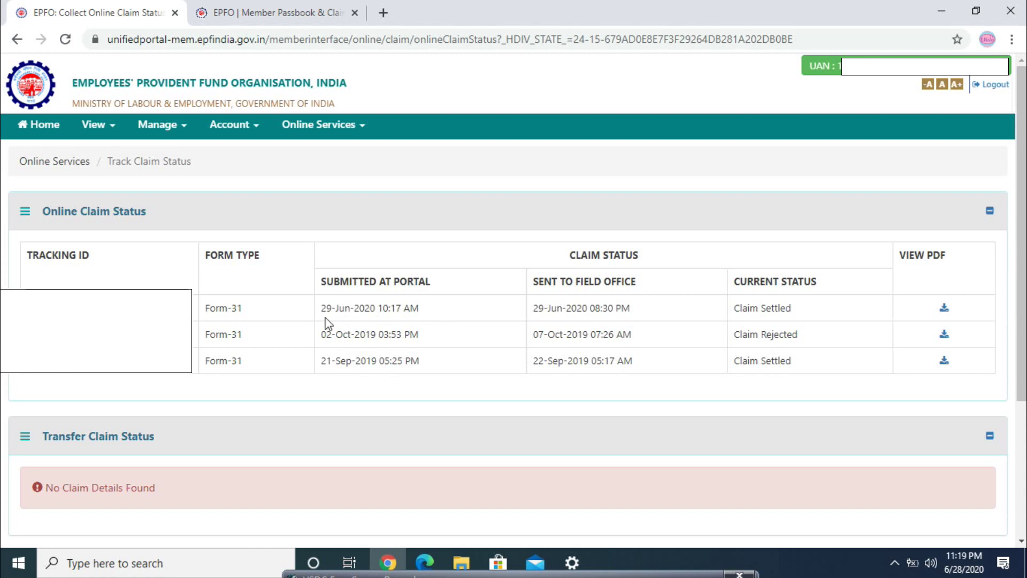
pyautogui.click(287, 19)
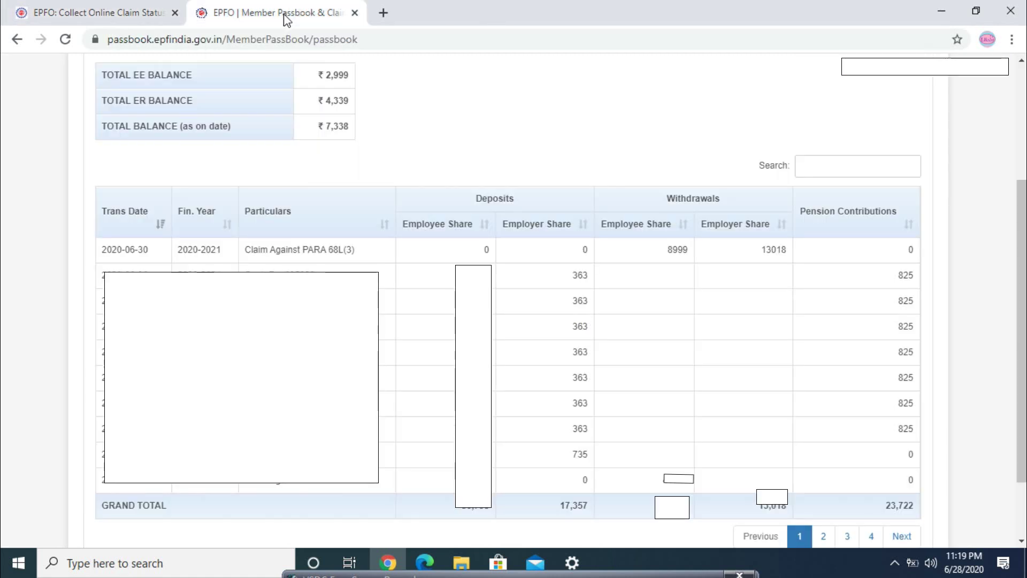